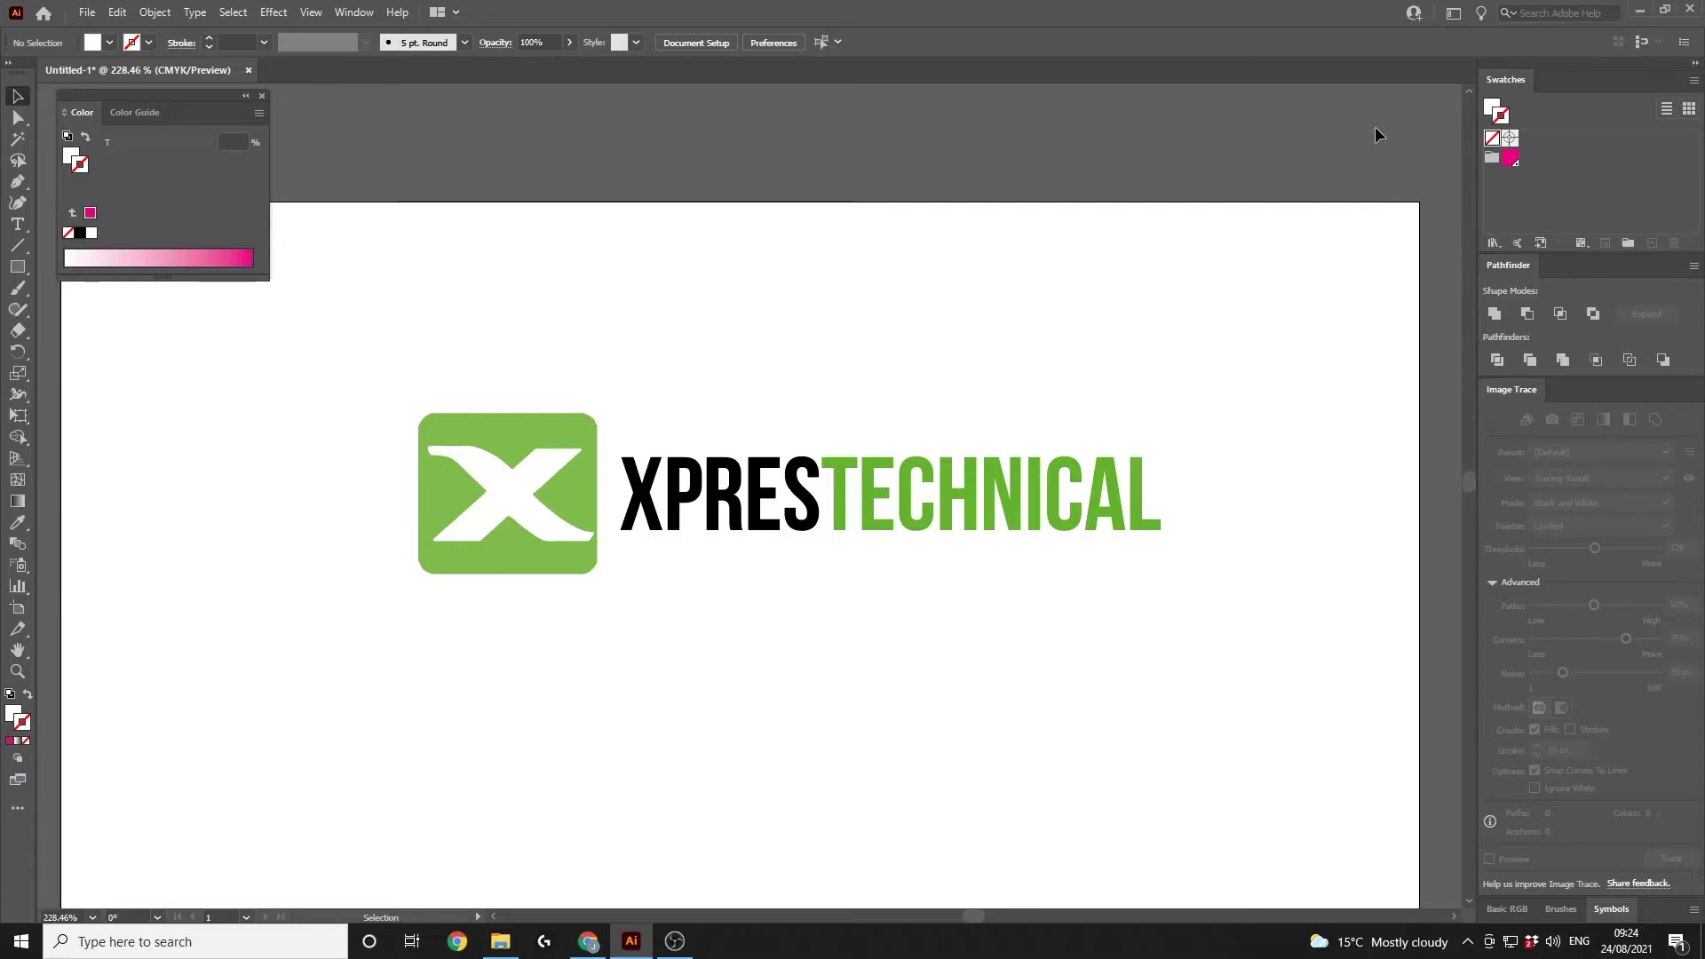
- Select the green X icon and apply a 0.5 mm Offset Path around it
click(450, 497)
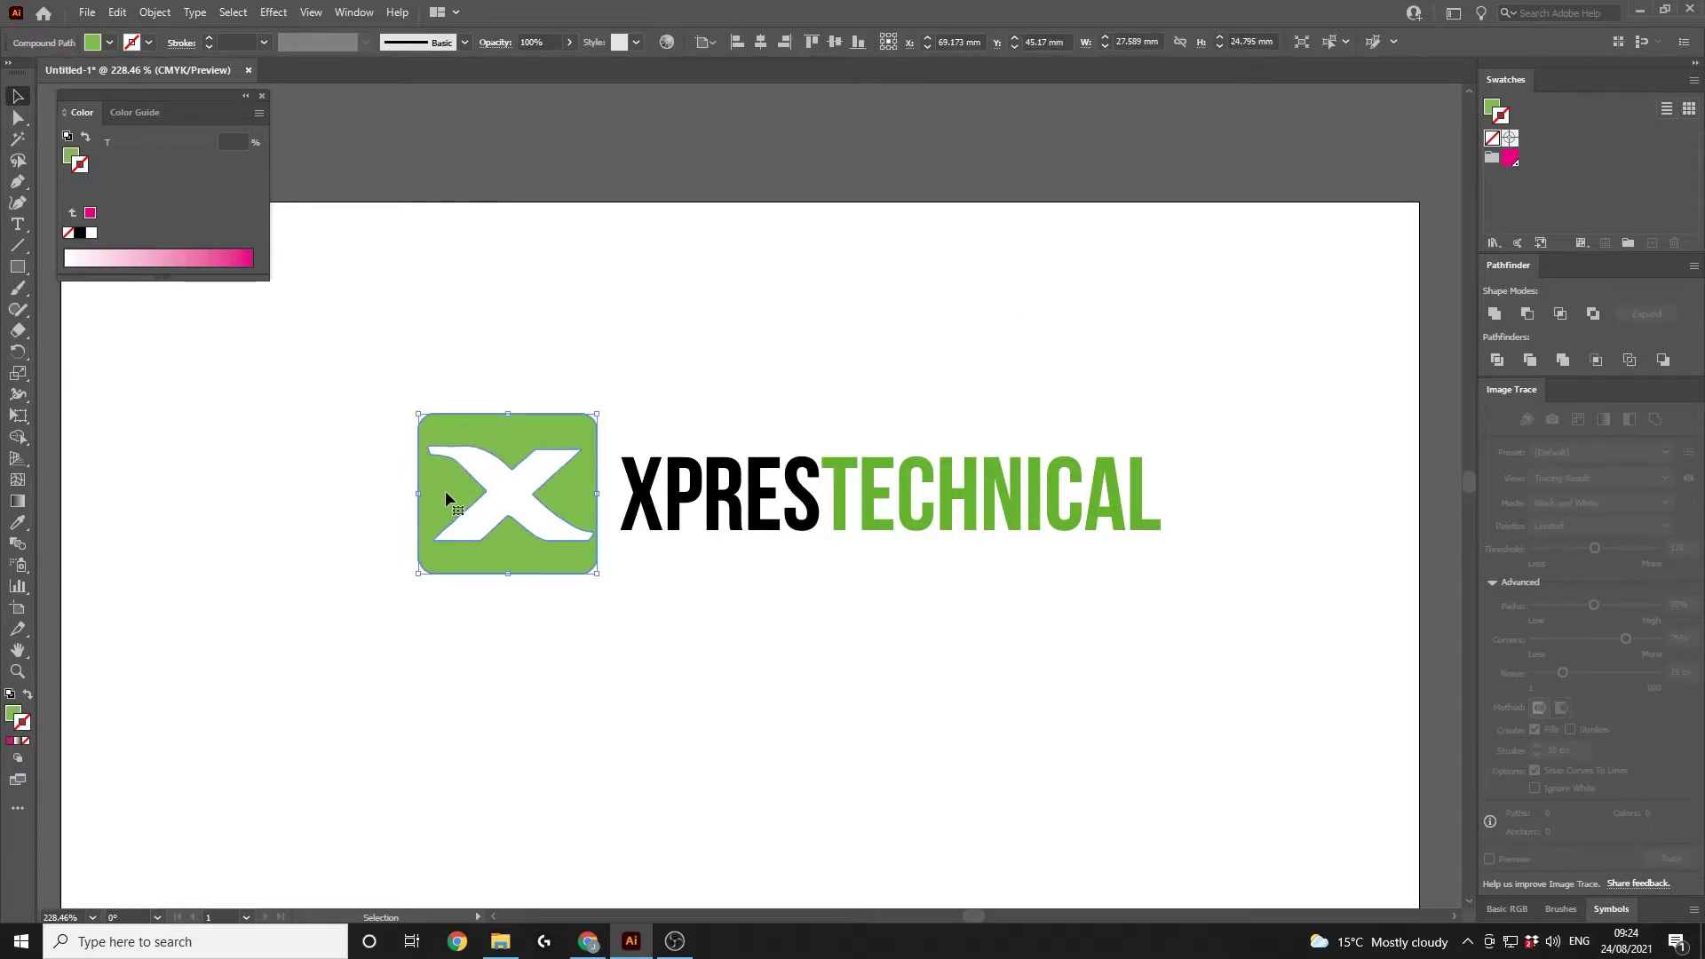
right_click(445, 492)
click(494, 435)
click(155, 12)
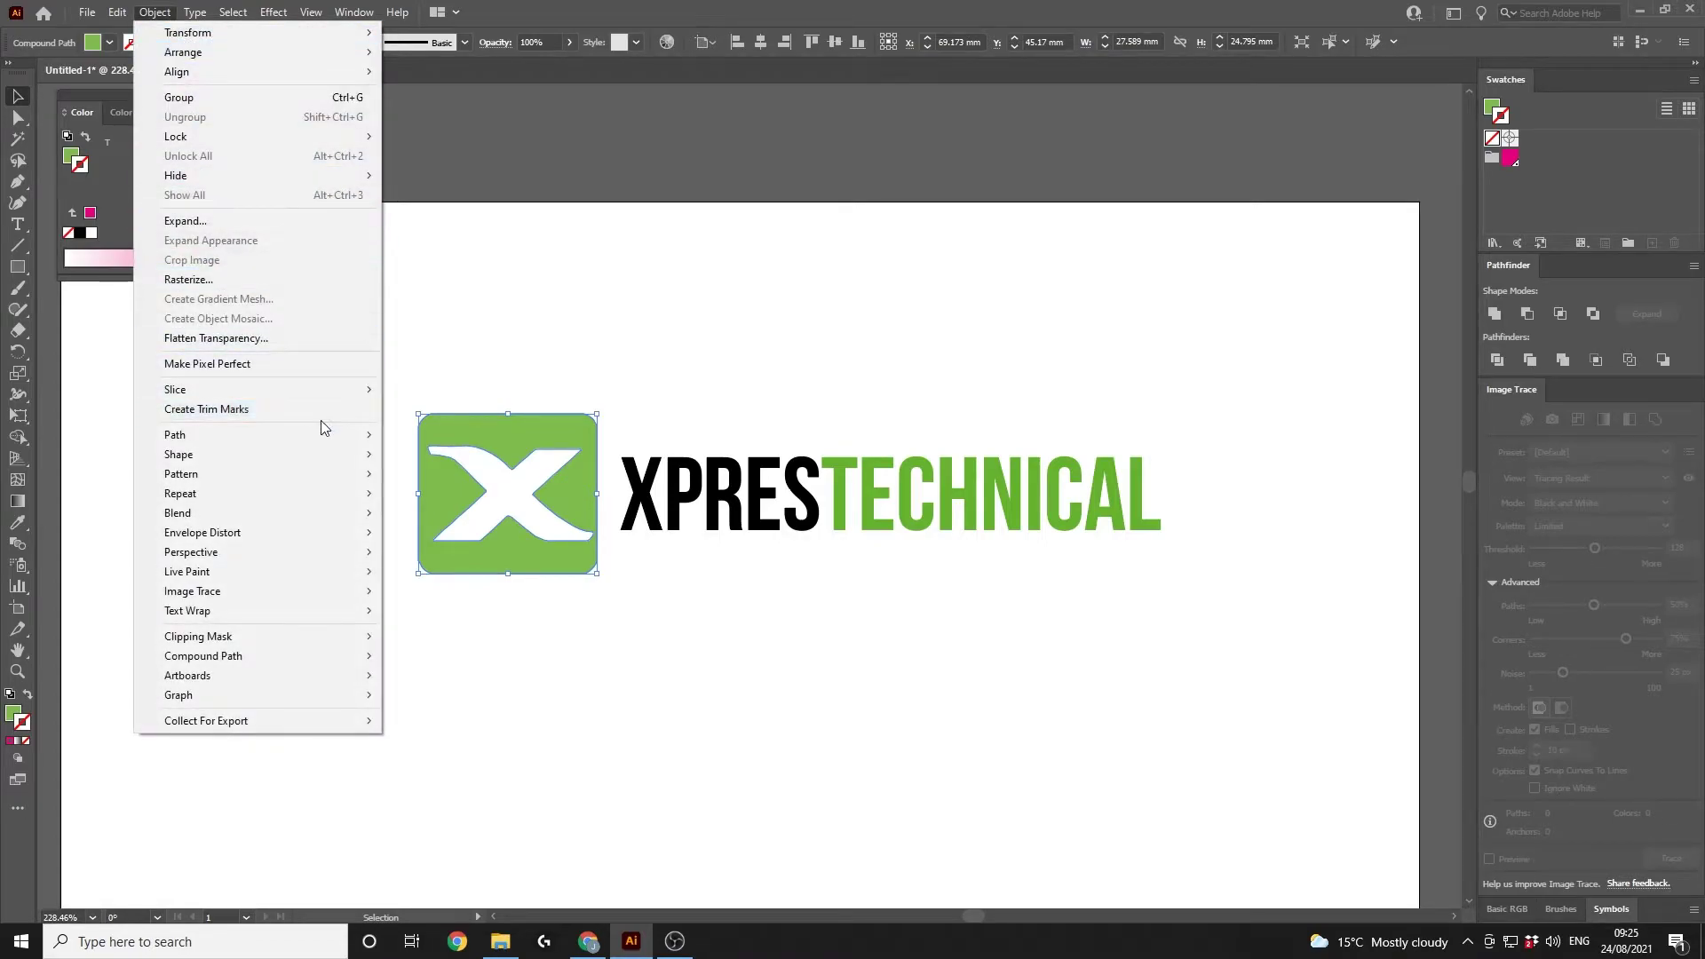
mouse_move(349, 434)
click(443, 500)
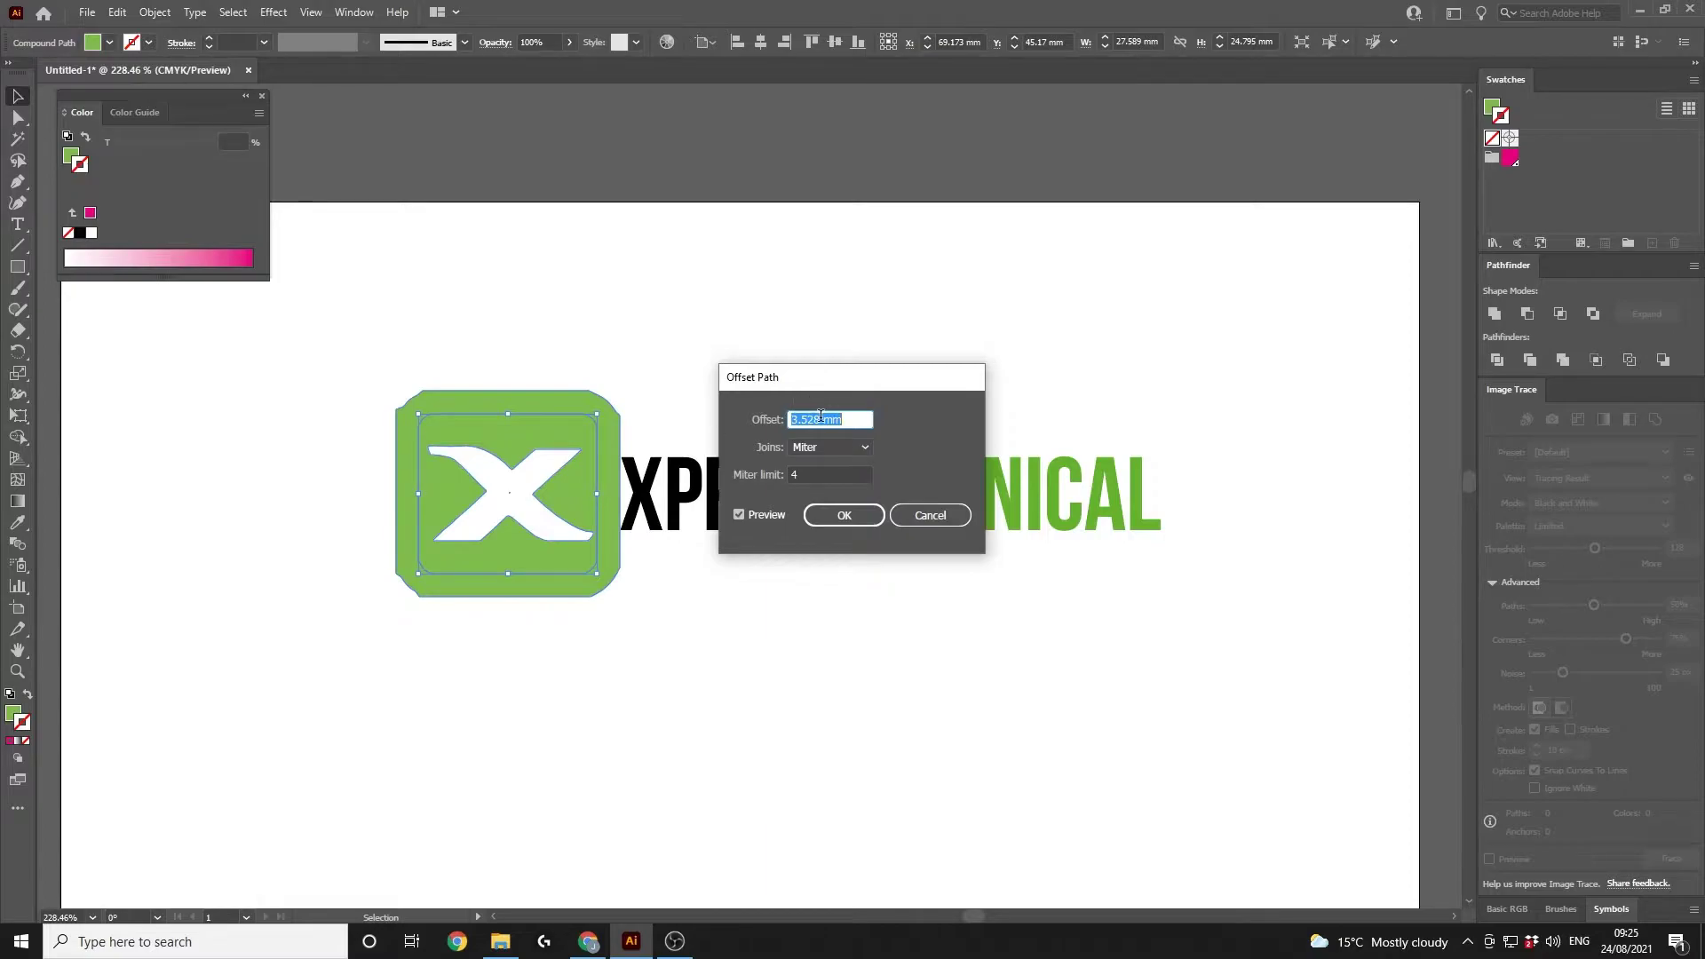
drag(821, 416, 792, 420)
text(0.5)
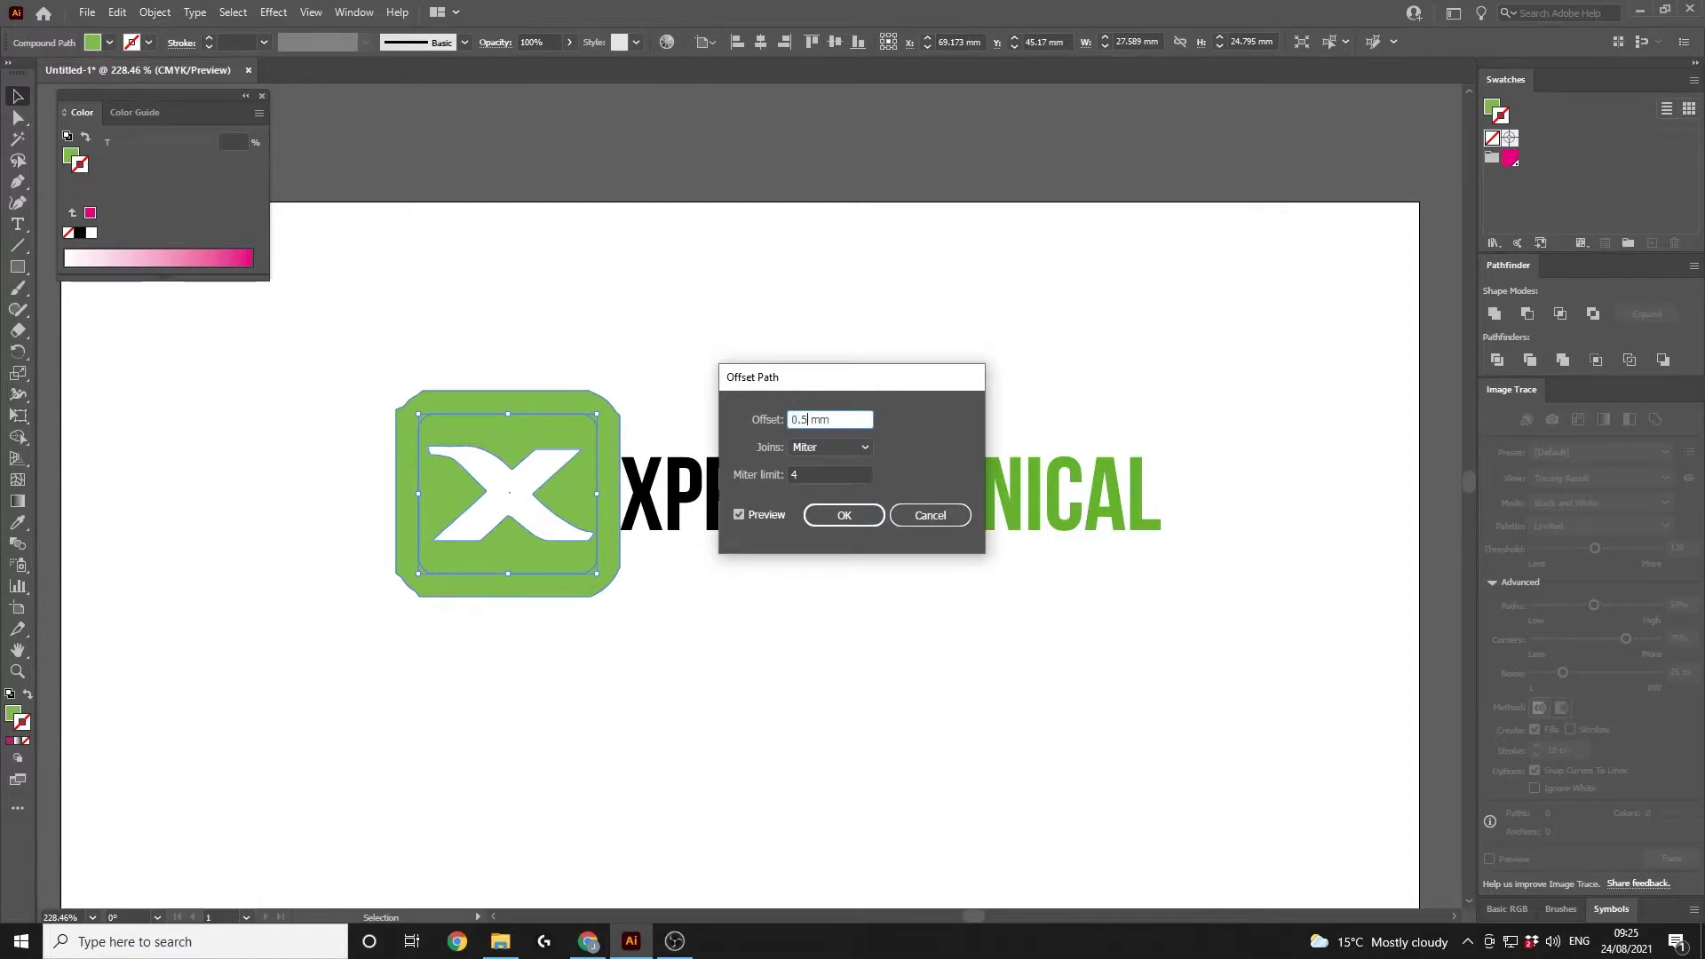
click(849, 519)
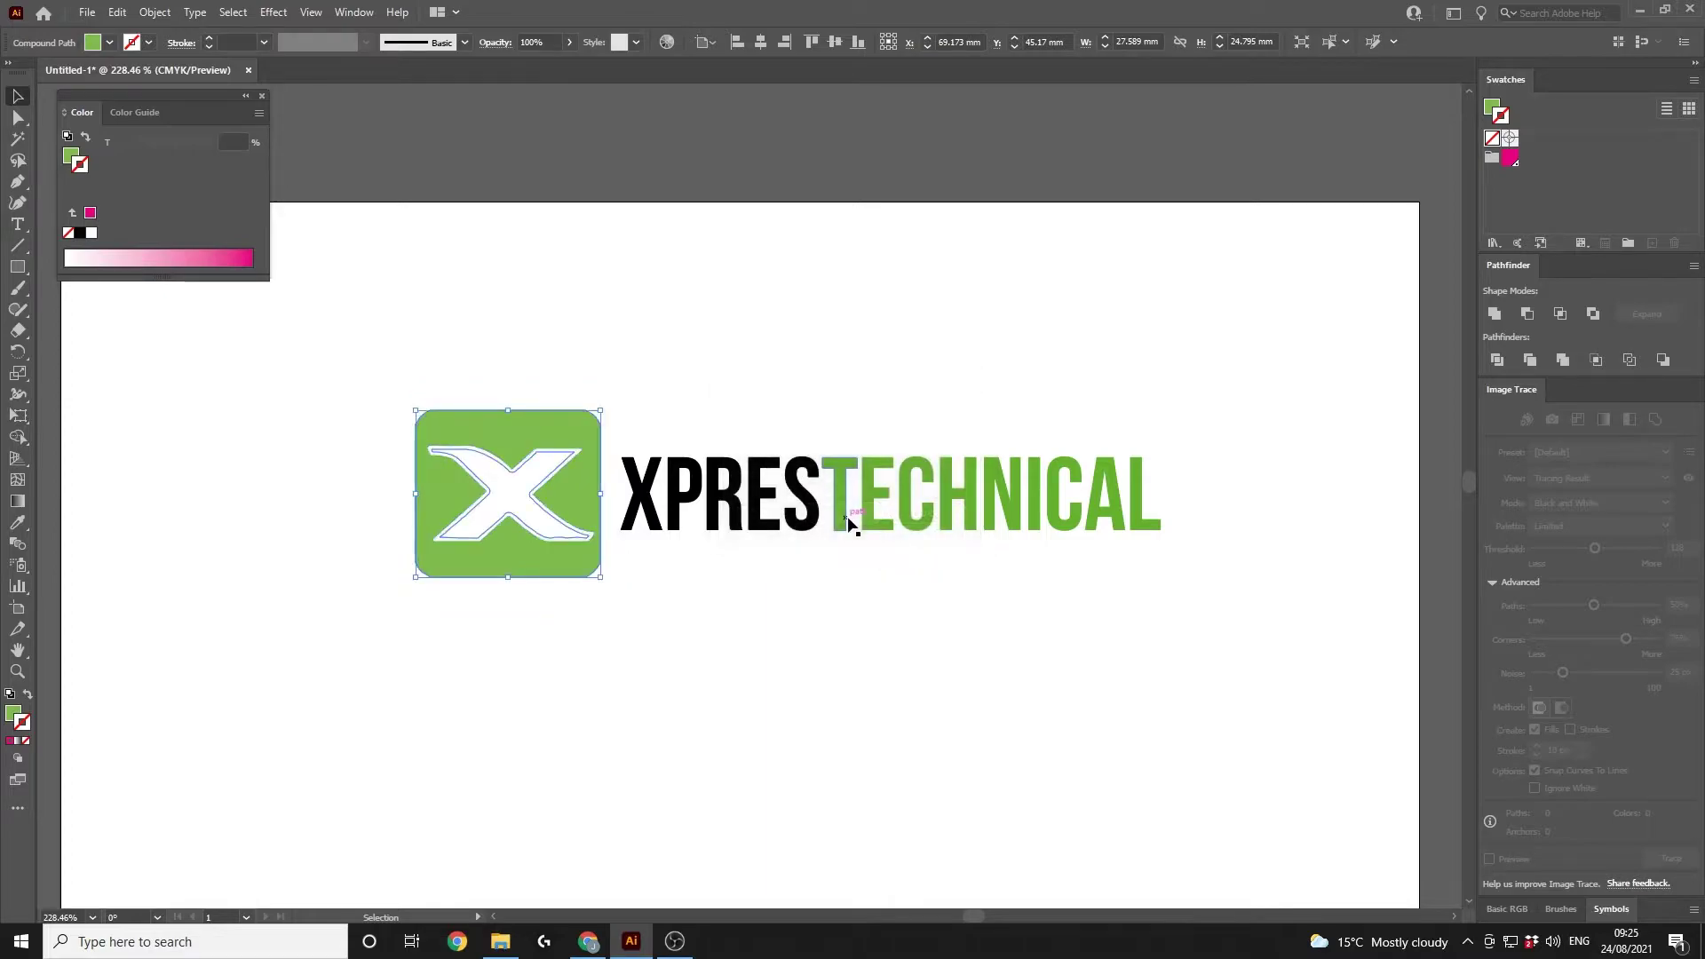
- Zoom in close on the green icon and select the original X icon
click(702, 605)
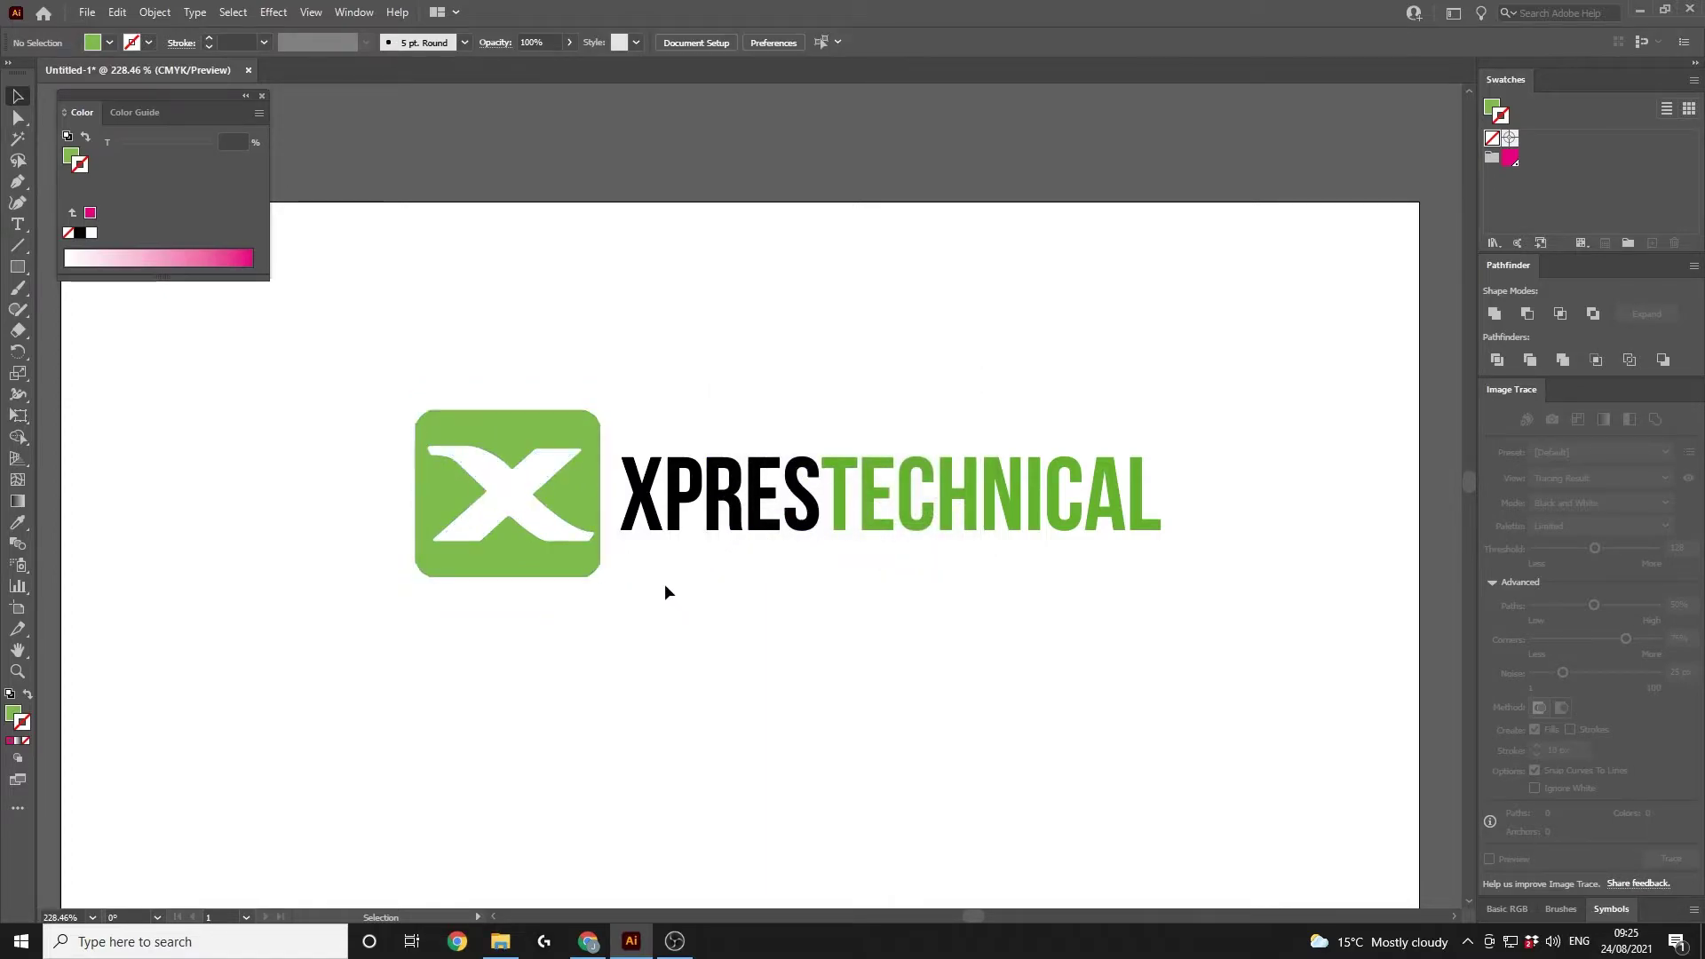
click(601, 440)
scroll(598, 446, up, 2)
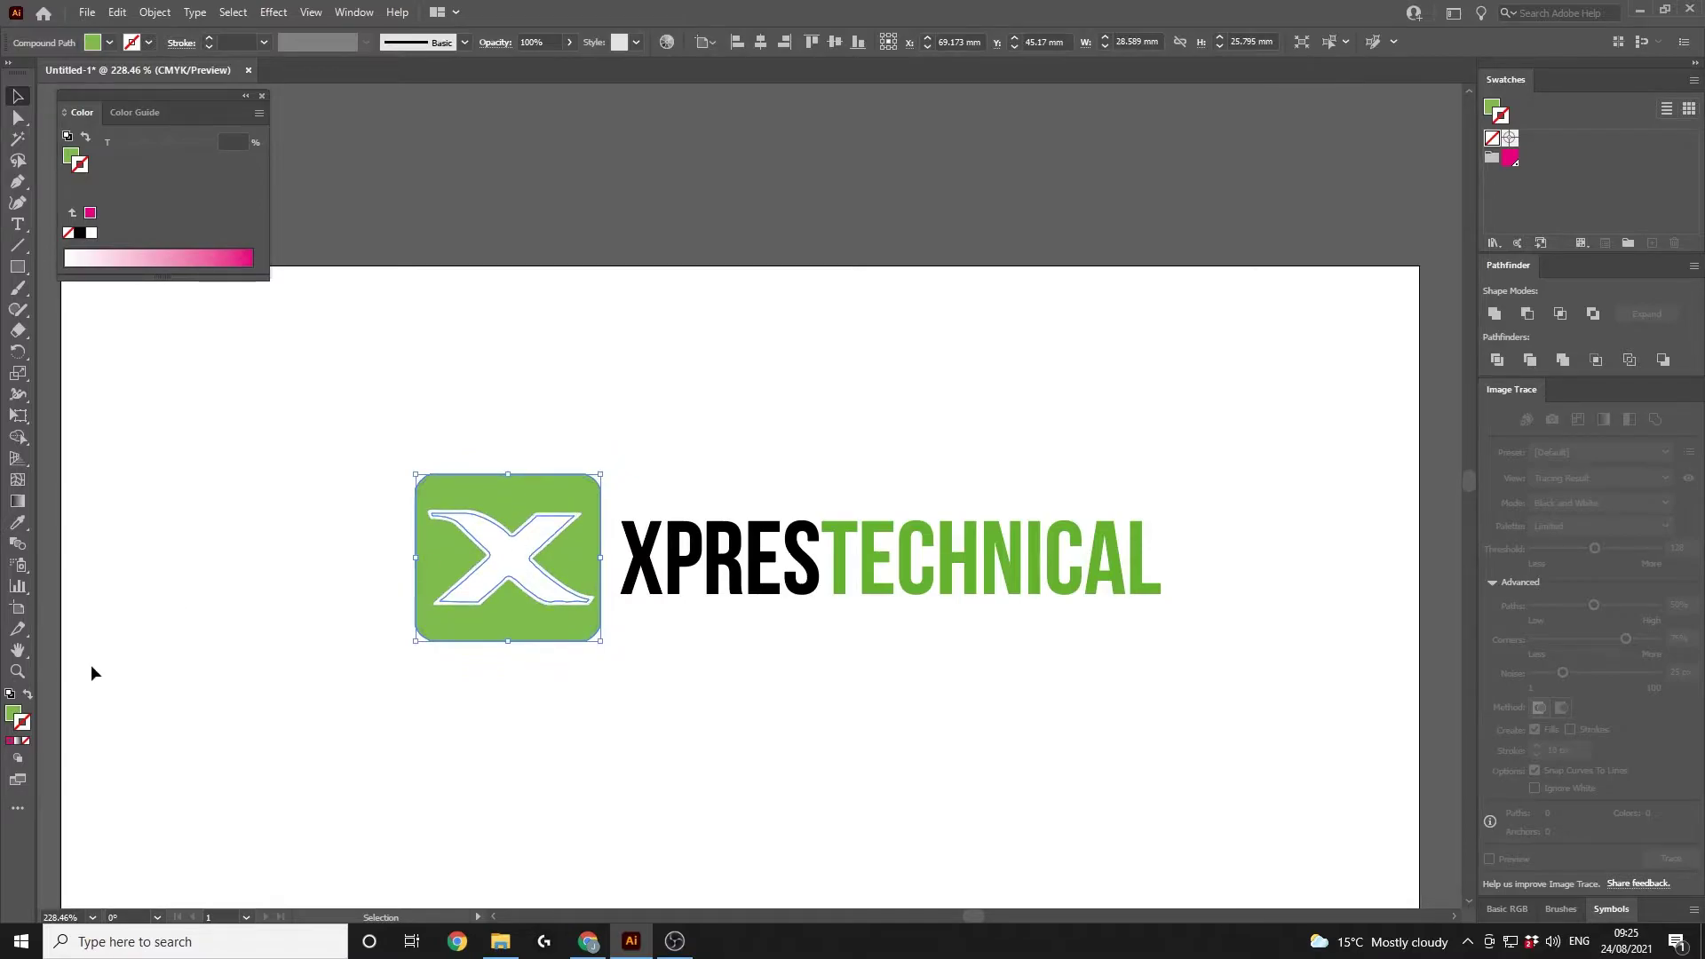
click(17, 672)
drag(502, 594, 569, 560)
click(17, 95)
click(632, 174)
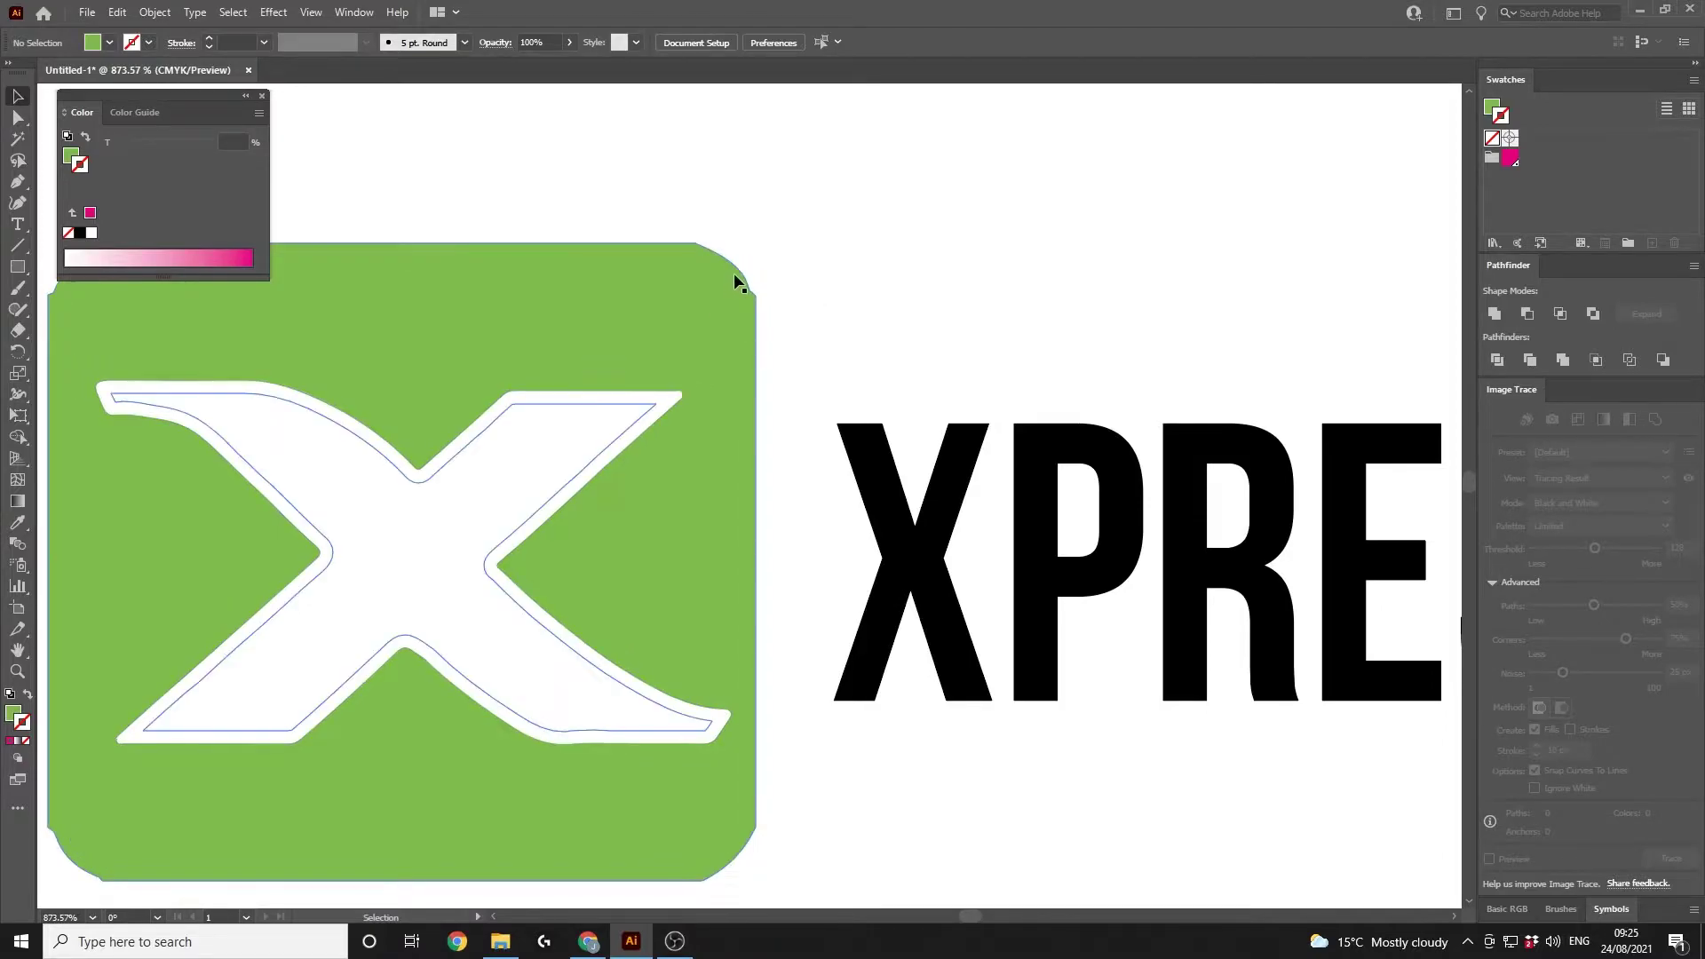
click(709, 285)
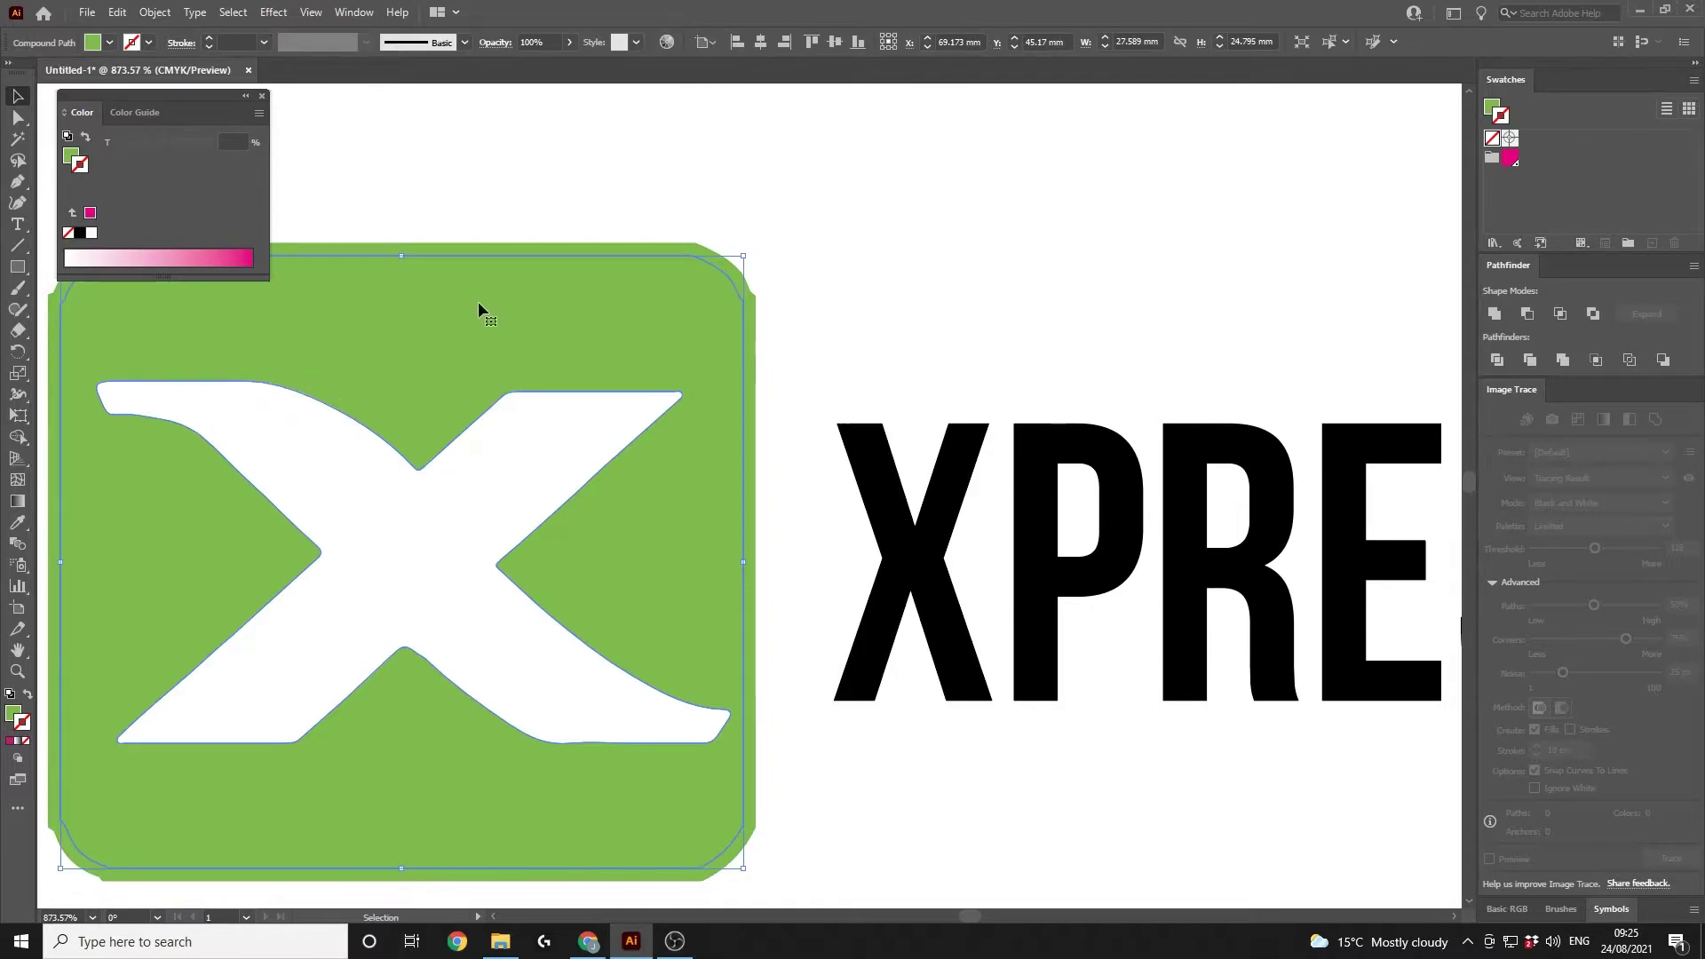
- Copy and paste the X icon, placing the duplicate up and to the right
key(a)
key(ctrl+v)
drag(814, 294, 1154, 212)
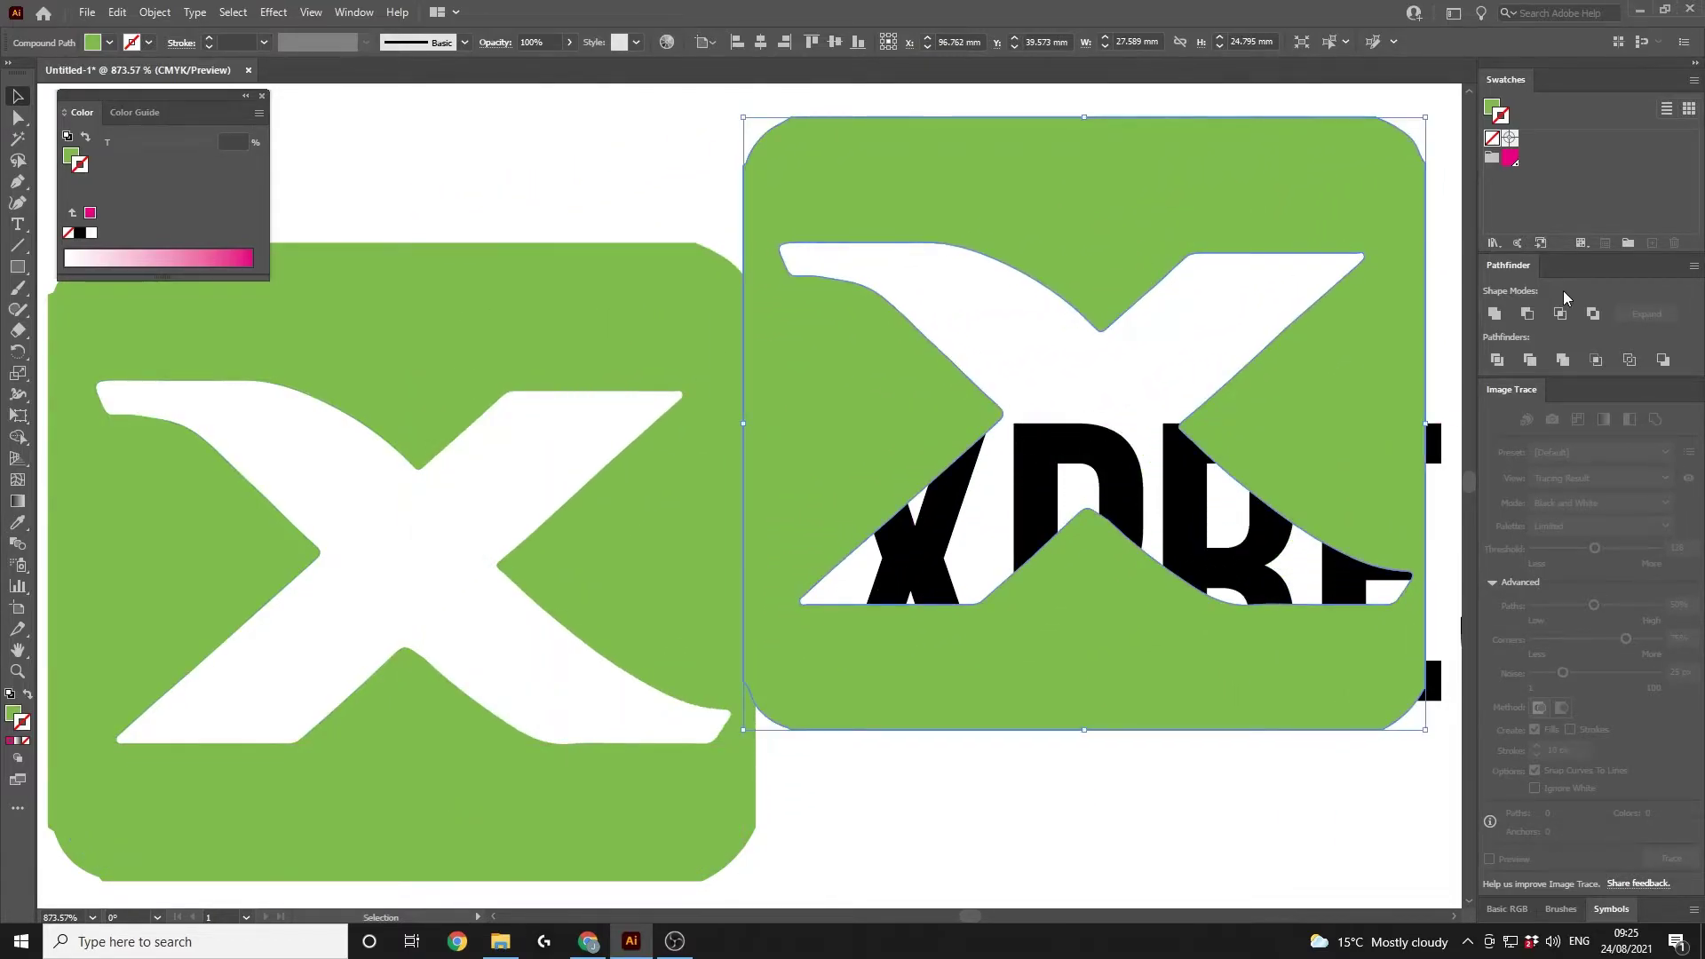
- Unite and merge the icon copy, remove its fill, stroke it CutContour, and move it onto the icon
click(1494, 316)
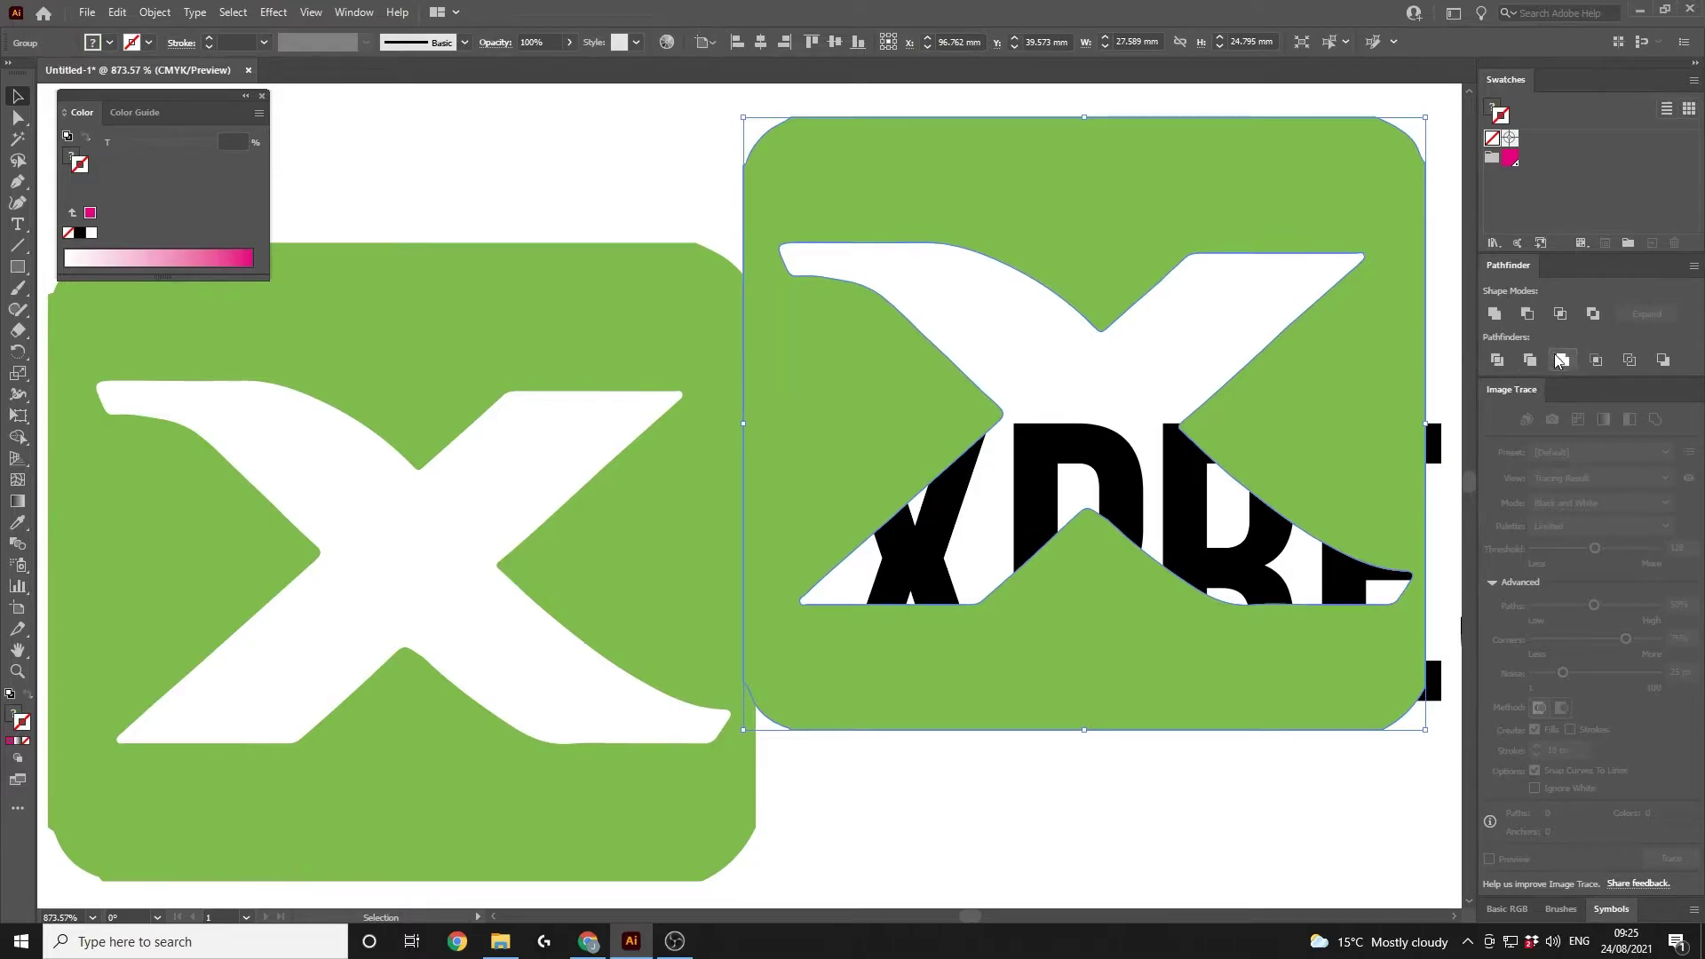
click(1495, 315)
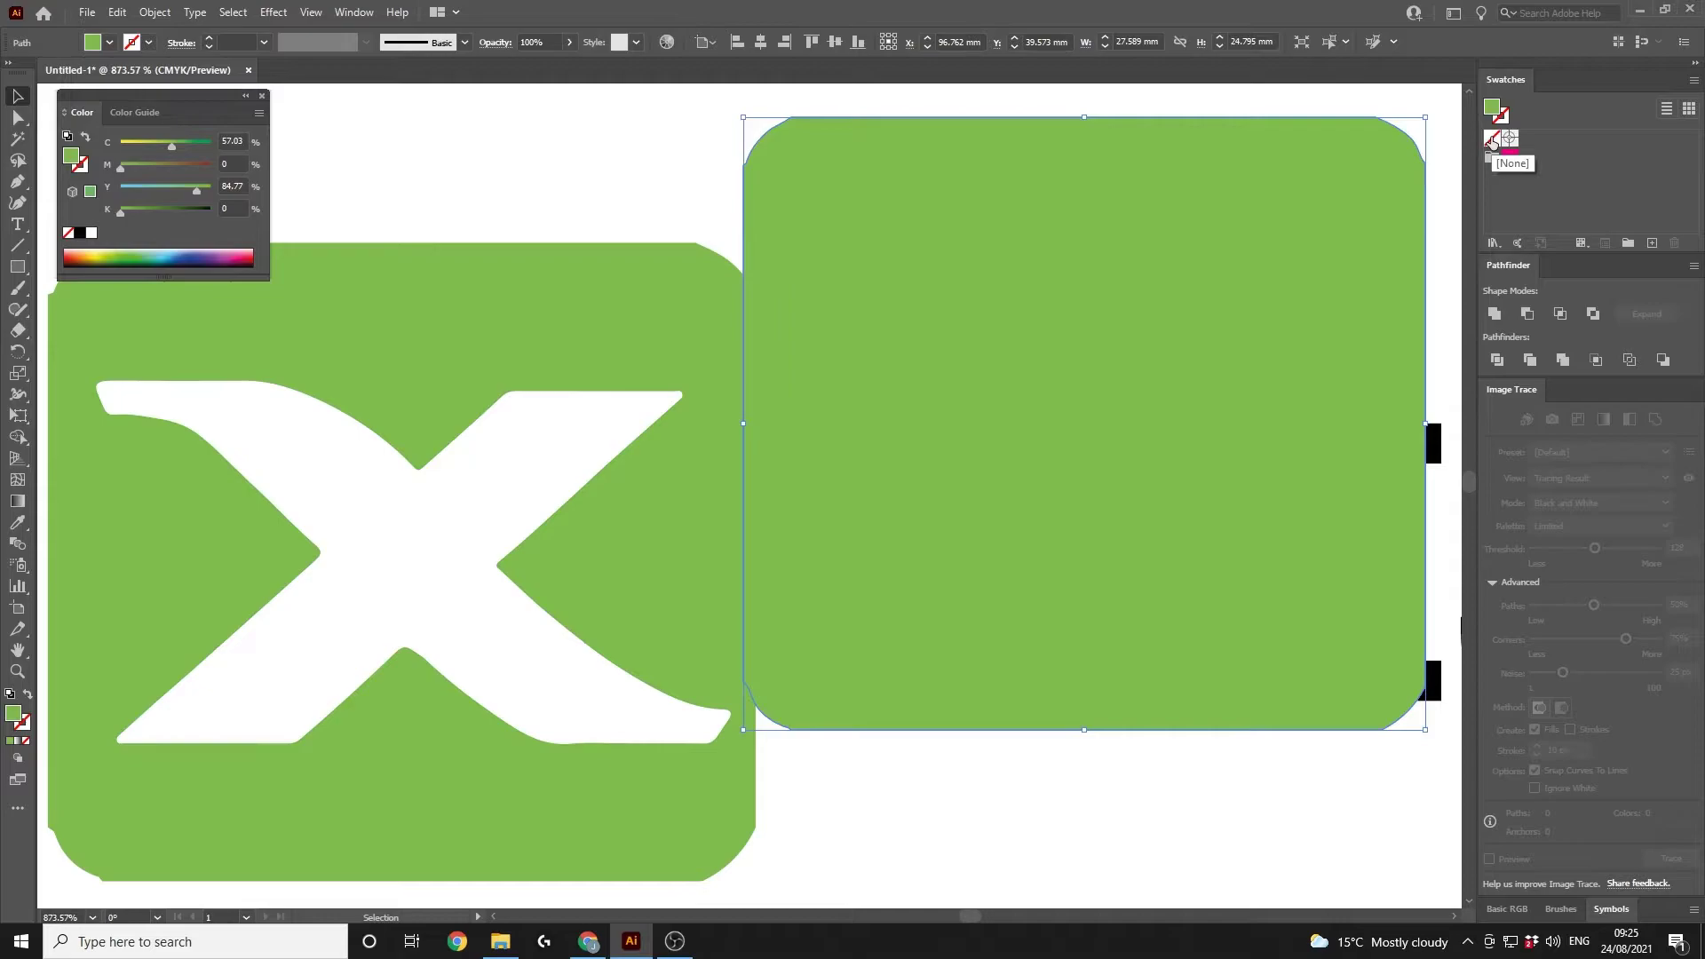
click(1493, 139)
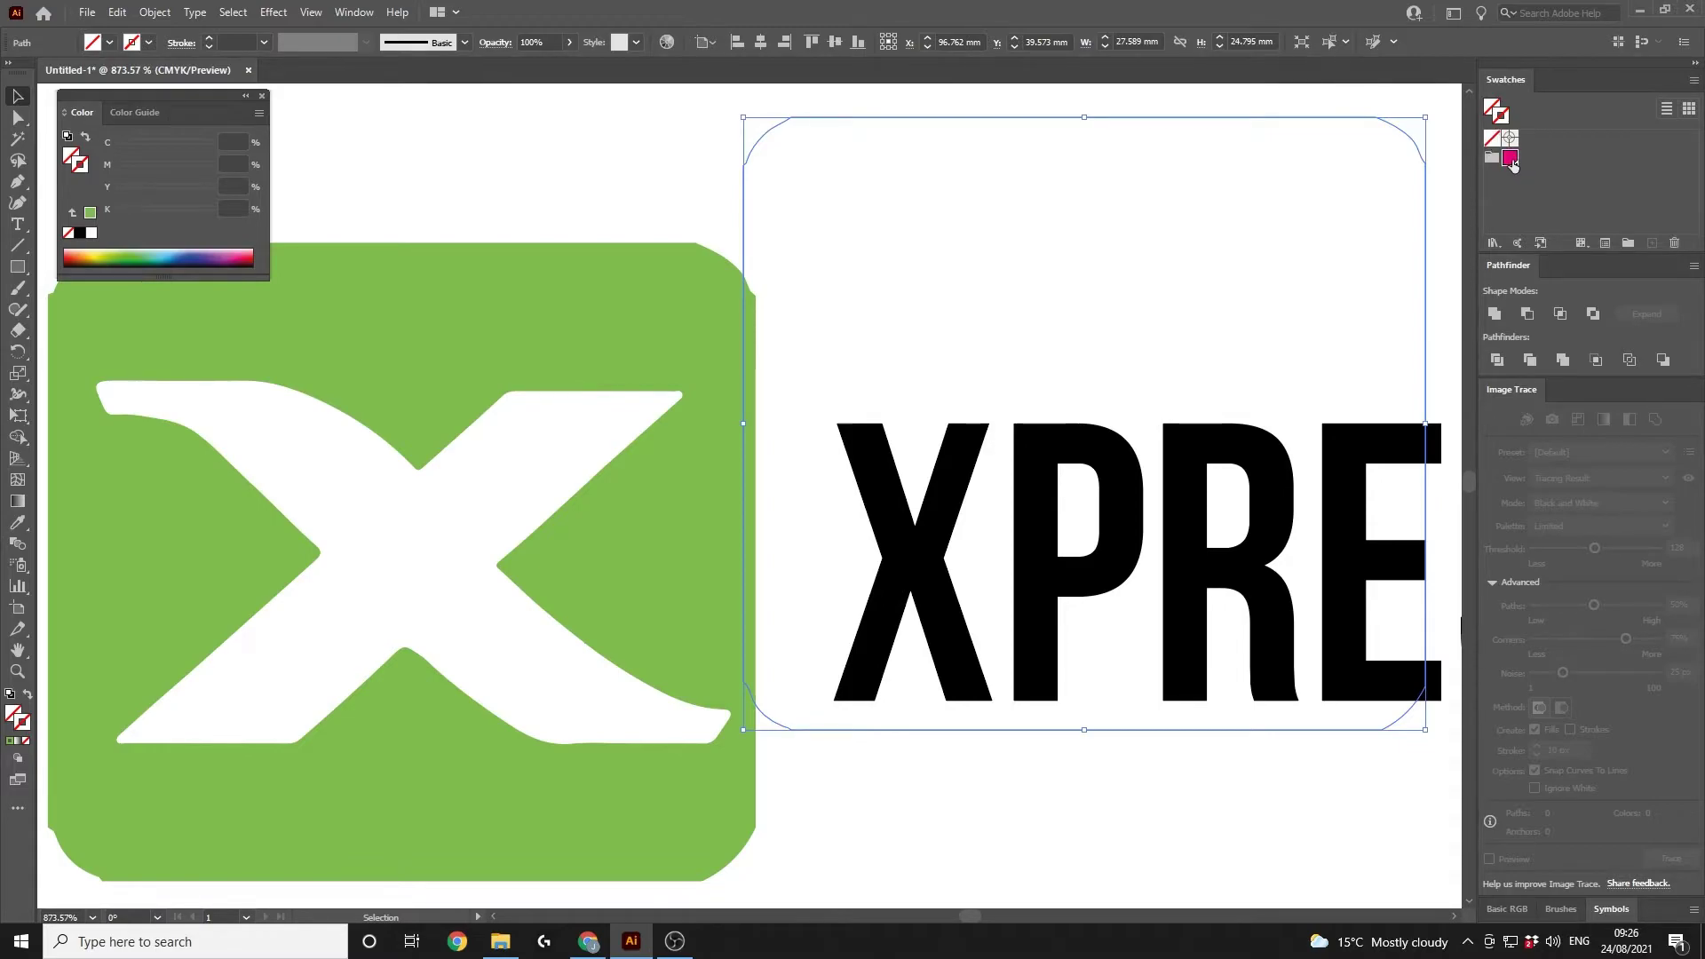
key(x)
click(1510, 158)
drag(1422, 147, 728, 278)
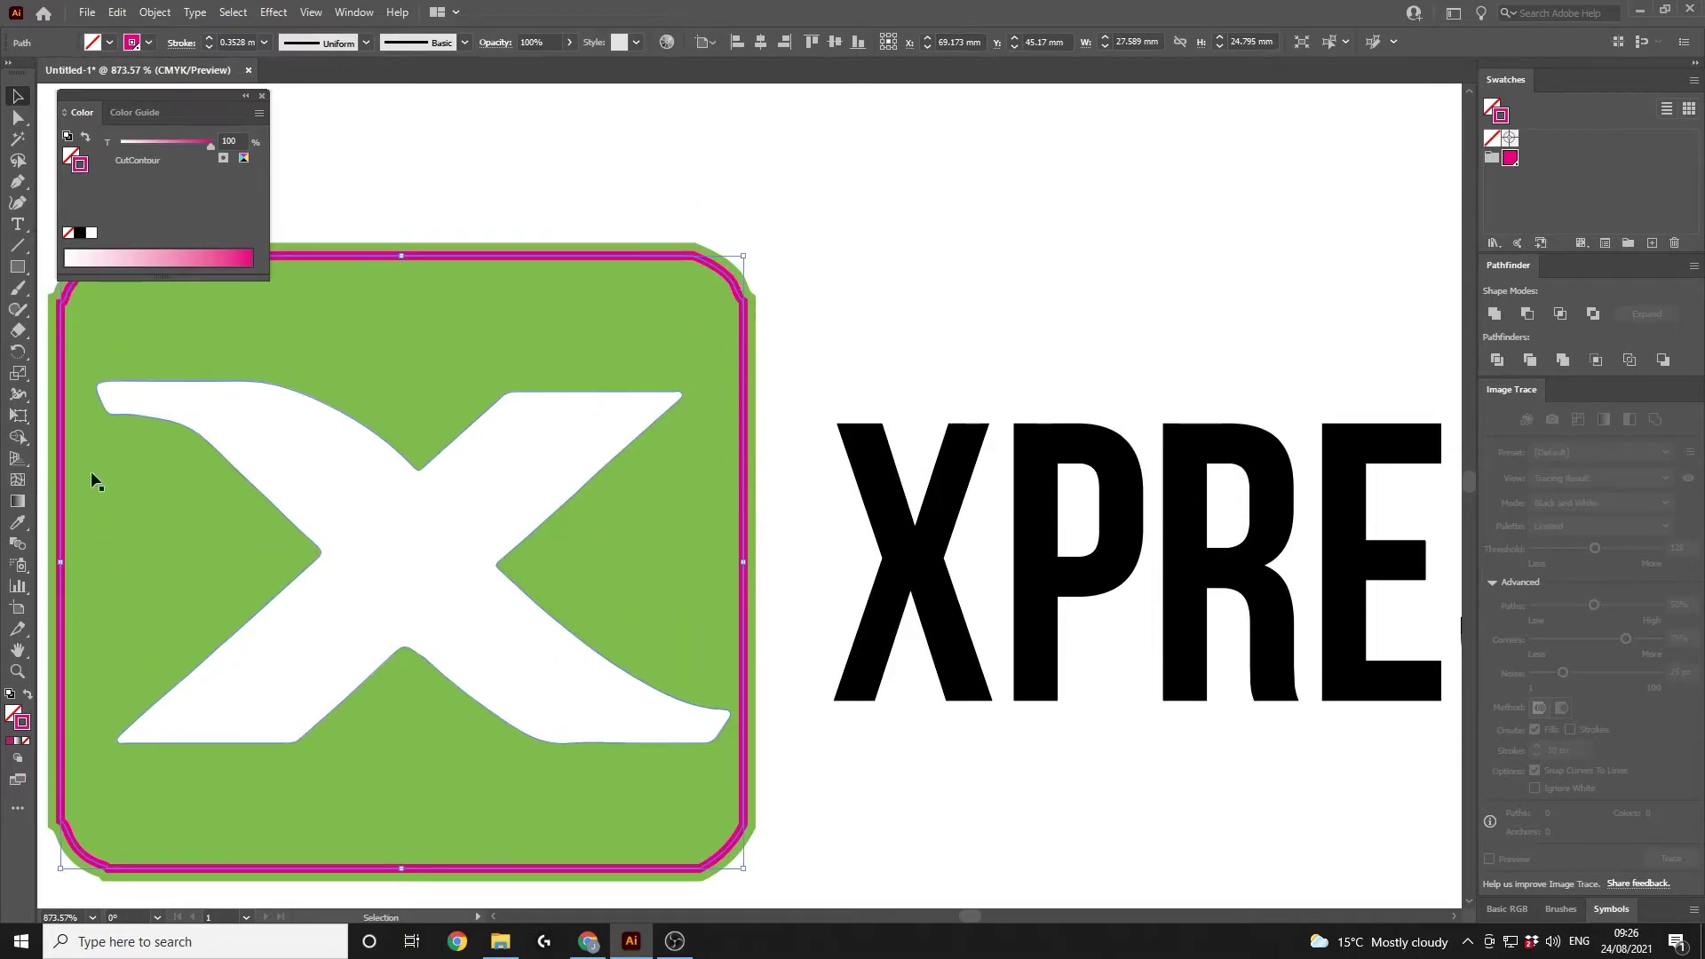
- Set the magenta outline's stroke to 0.1 mm and zoom out to the whole logo
click(263, 45)
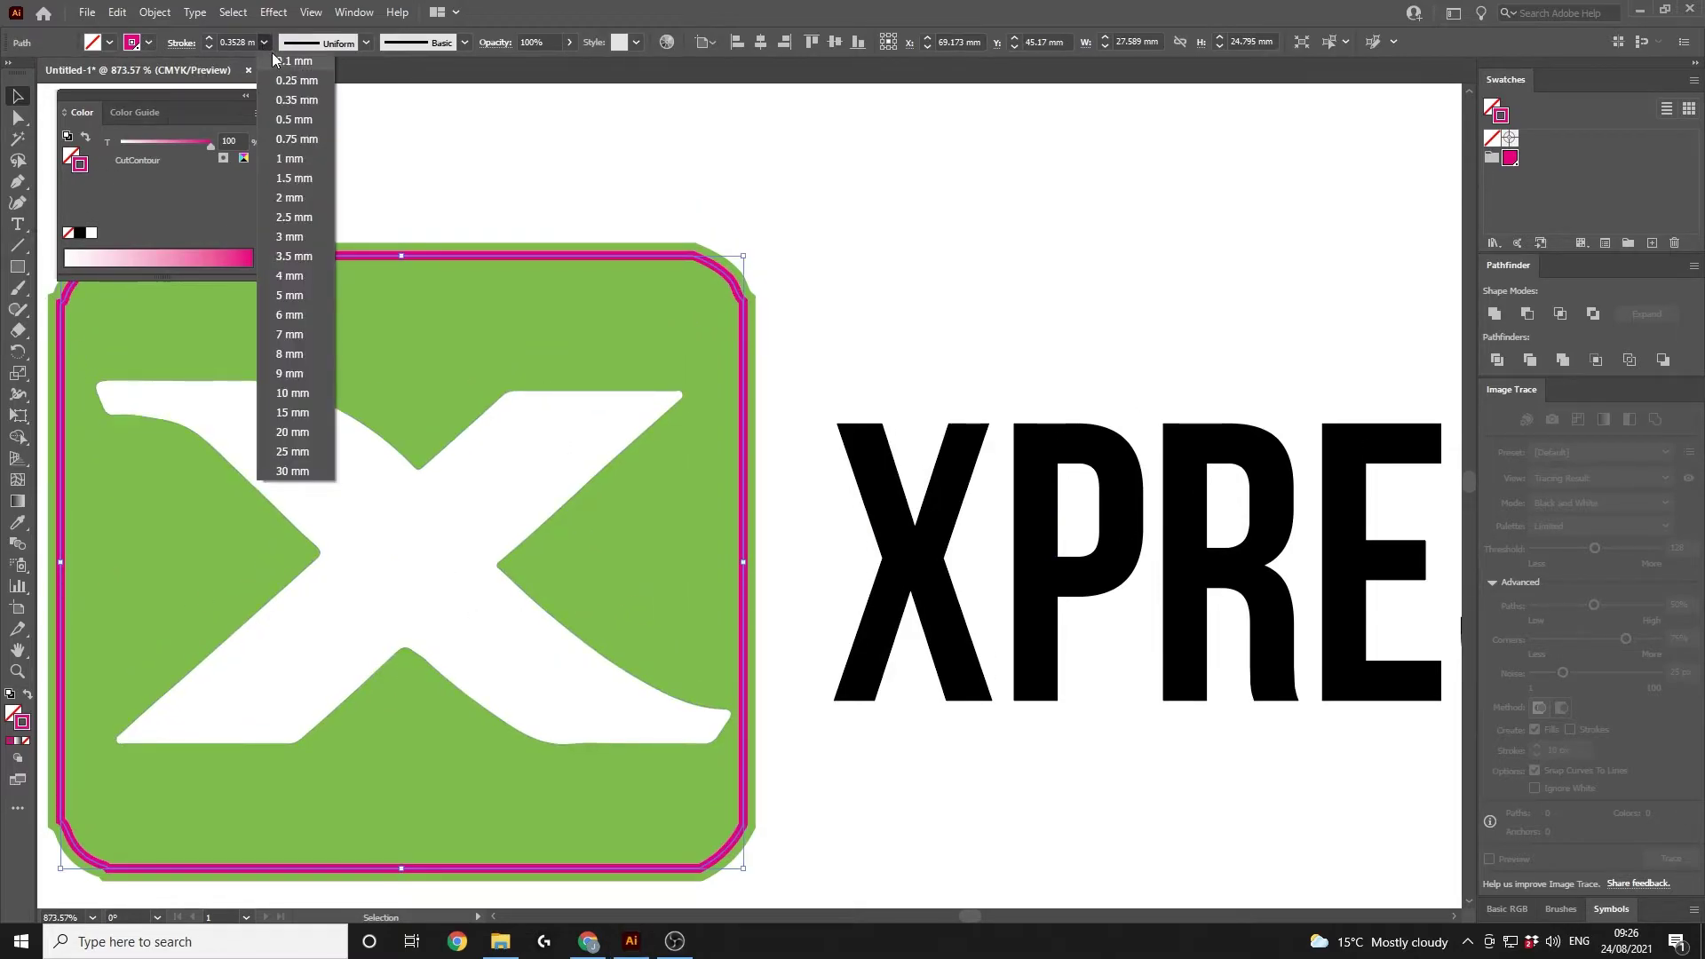
click(271, 55)
click(17, 671)
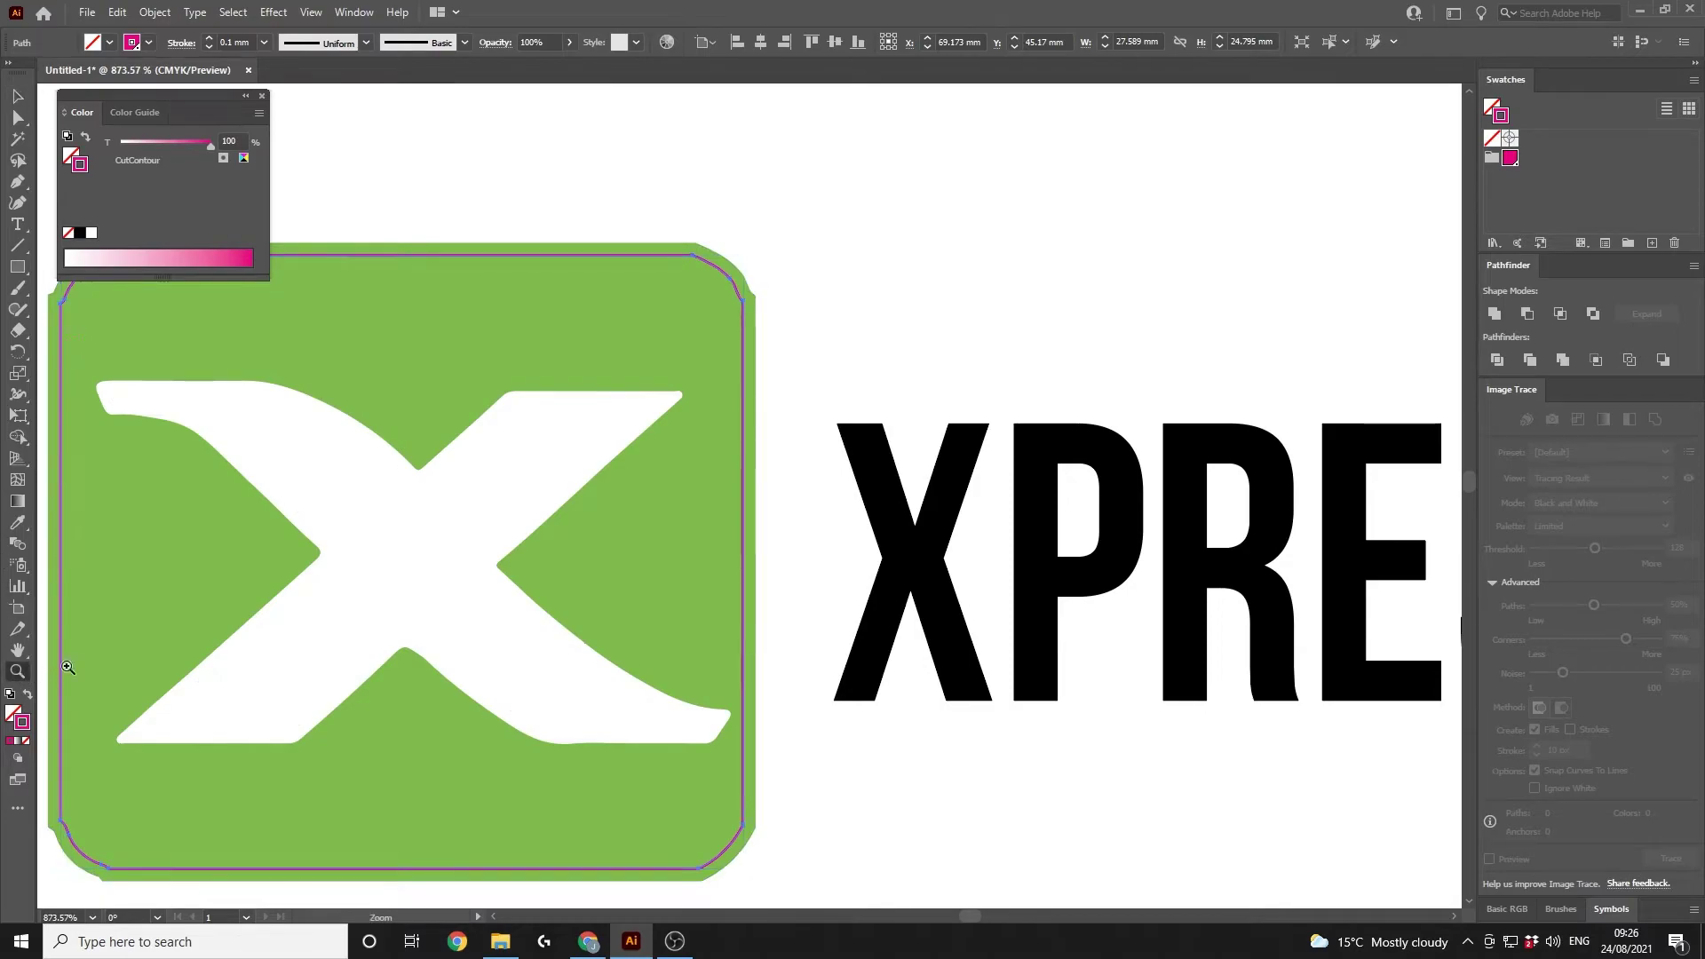
drag(1111, 672, 890, 758)
drag(972, 916, 979, 916)
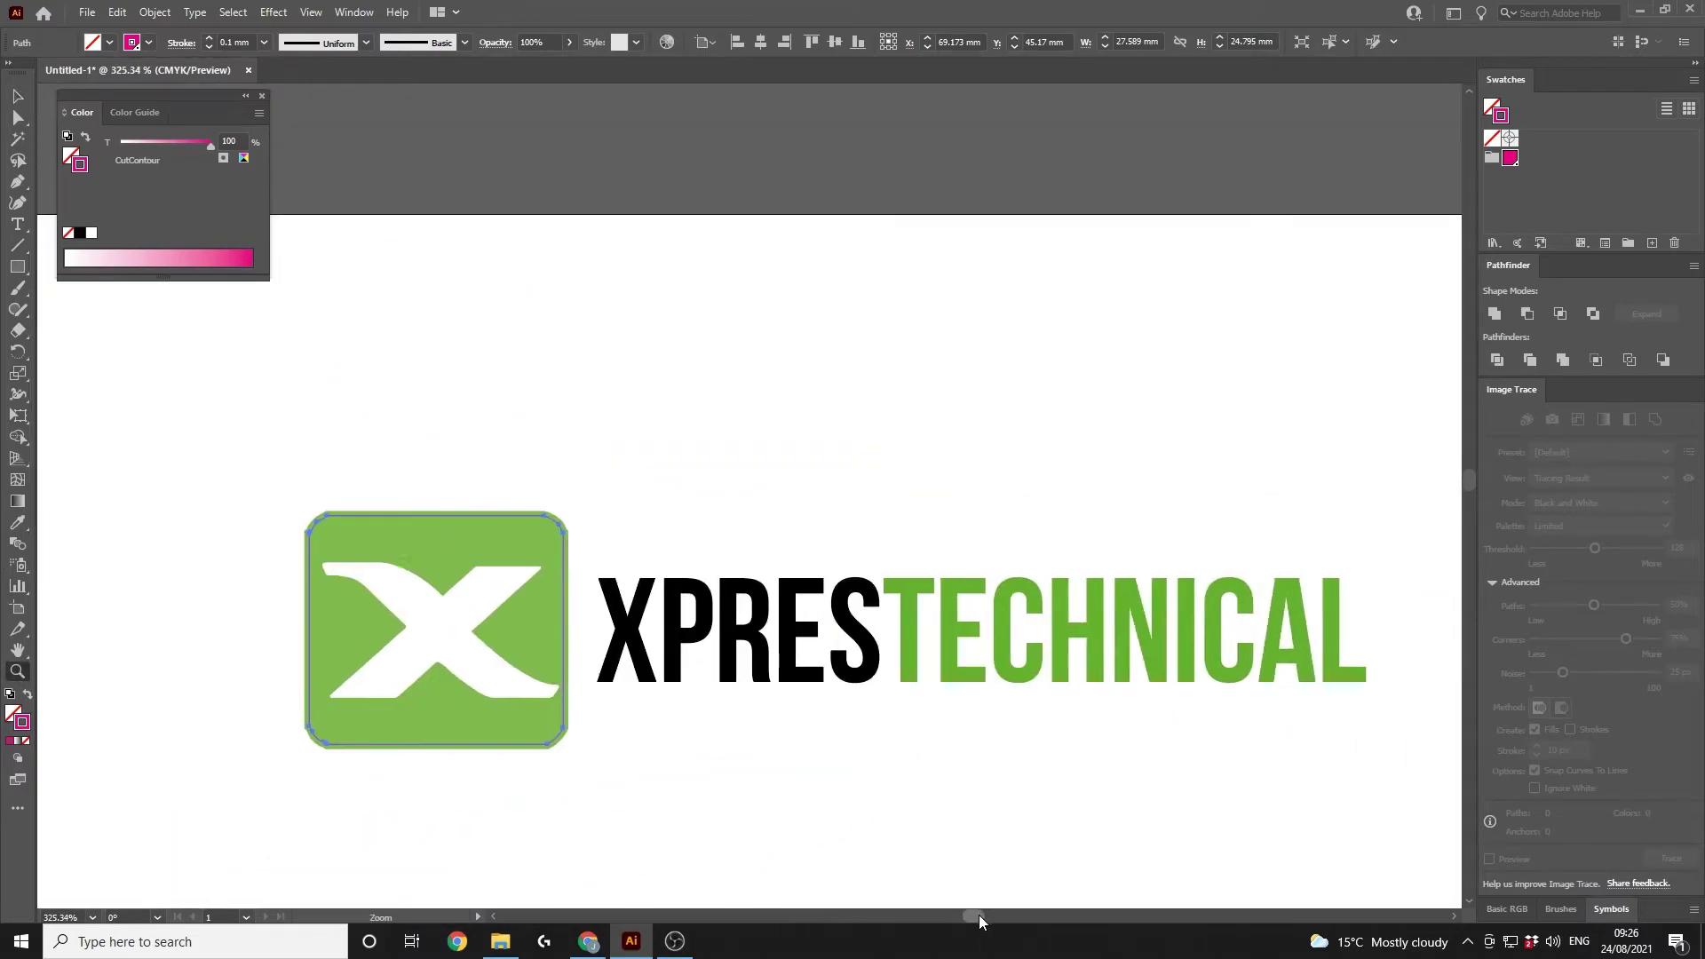
click(17, 95)
click(638, 475)
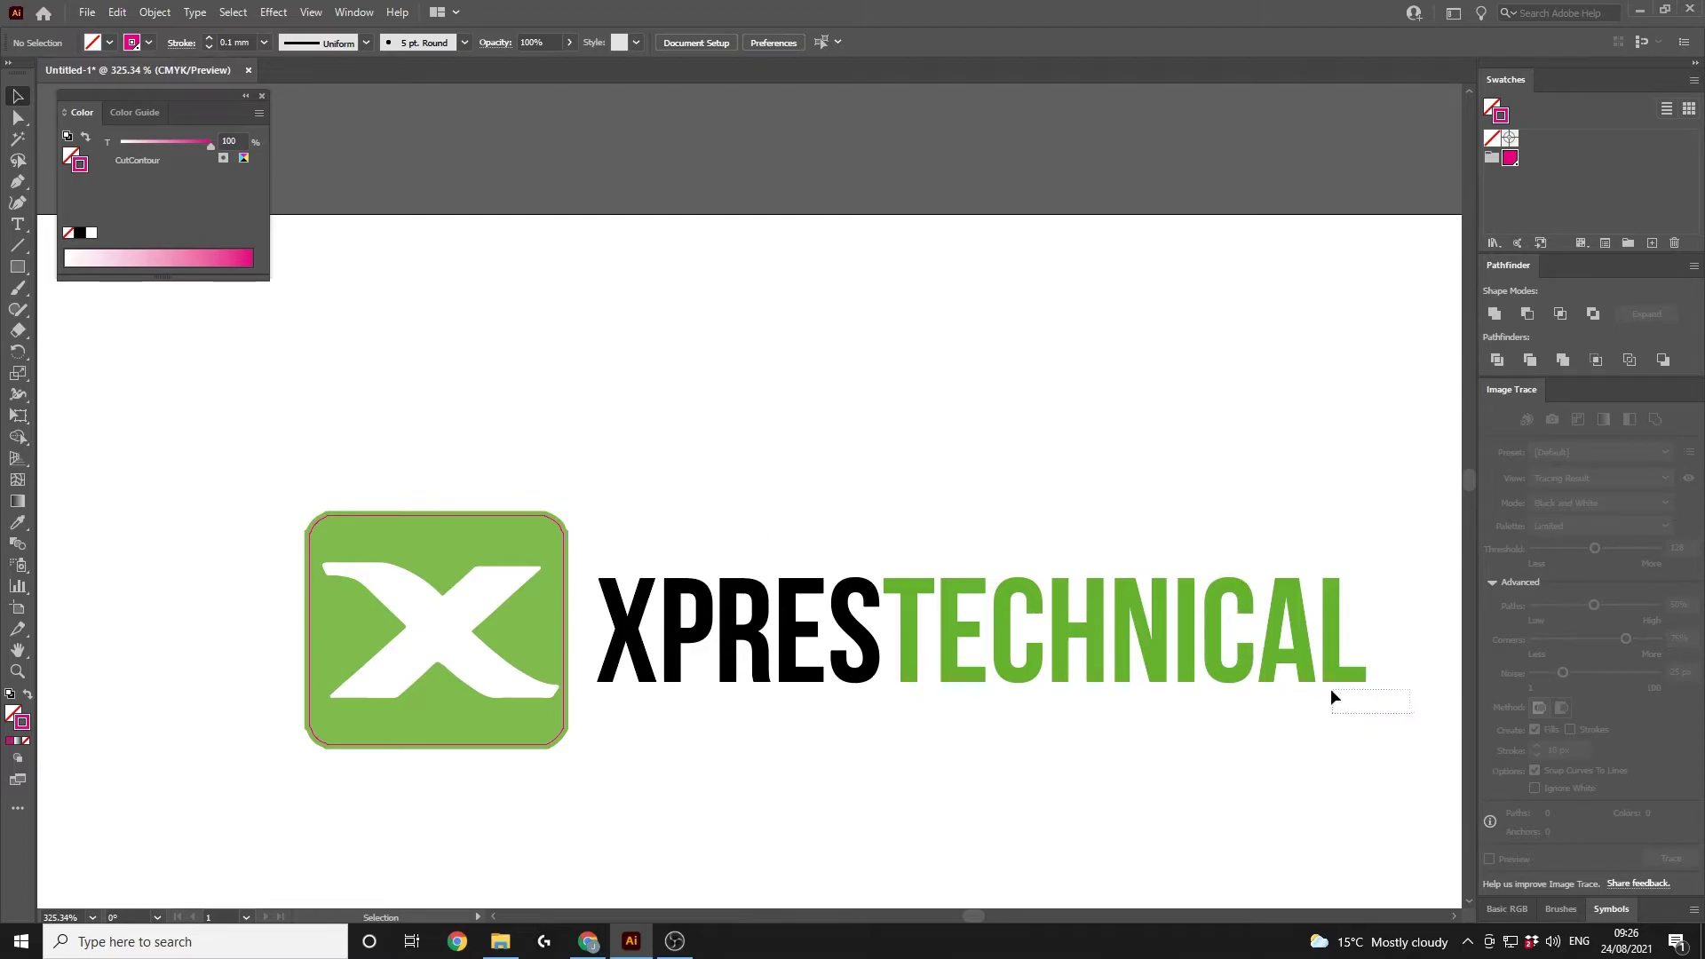
- Drag a selection box around the XPRESTECHNICAL wordmark
drag(1330, 689, 584, 536)
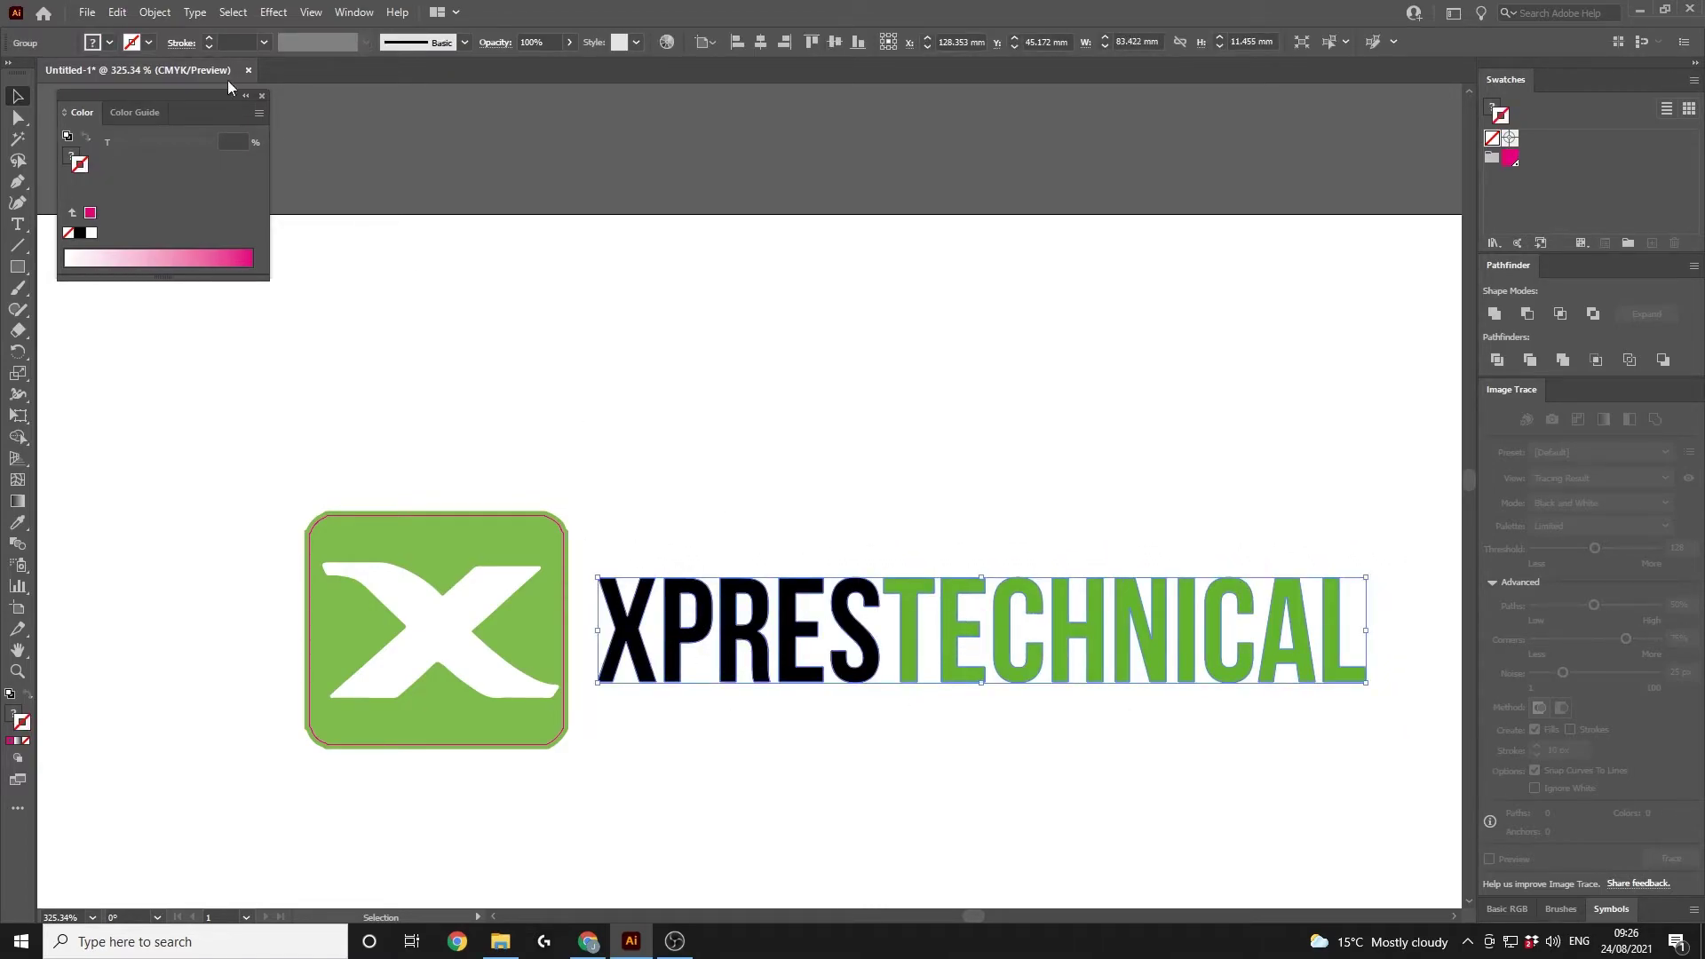
- Apply a 0.5 mm Offset Path to the XPRESTECHNICAL lettering
click(154, 12)
mouse_move(267, 439)
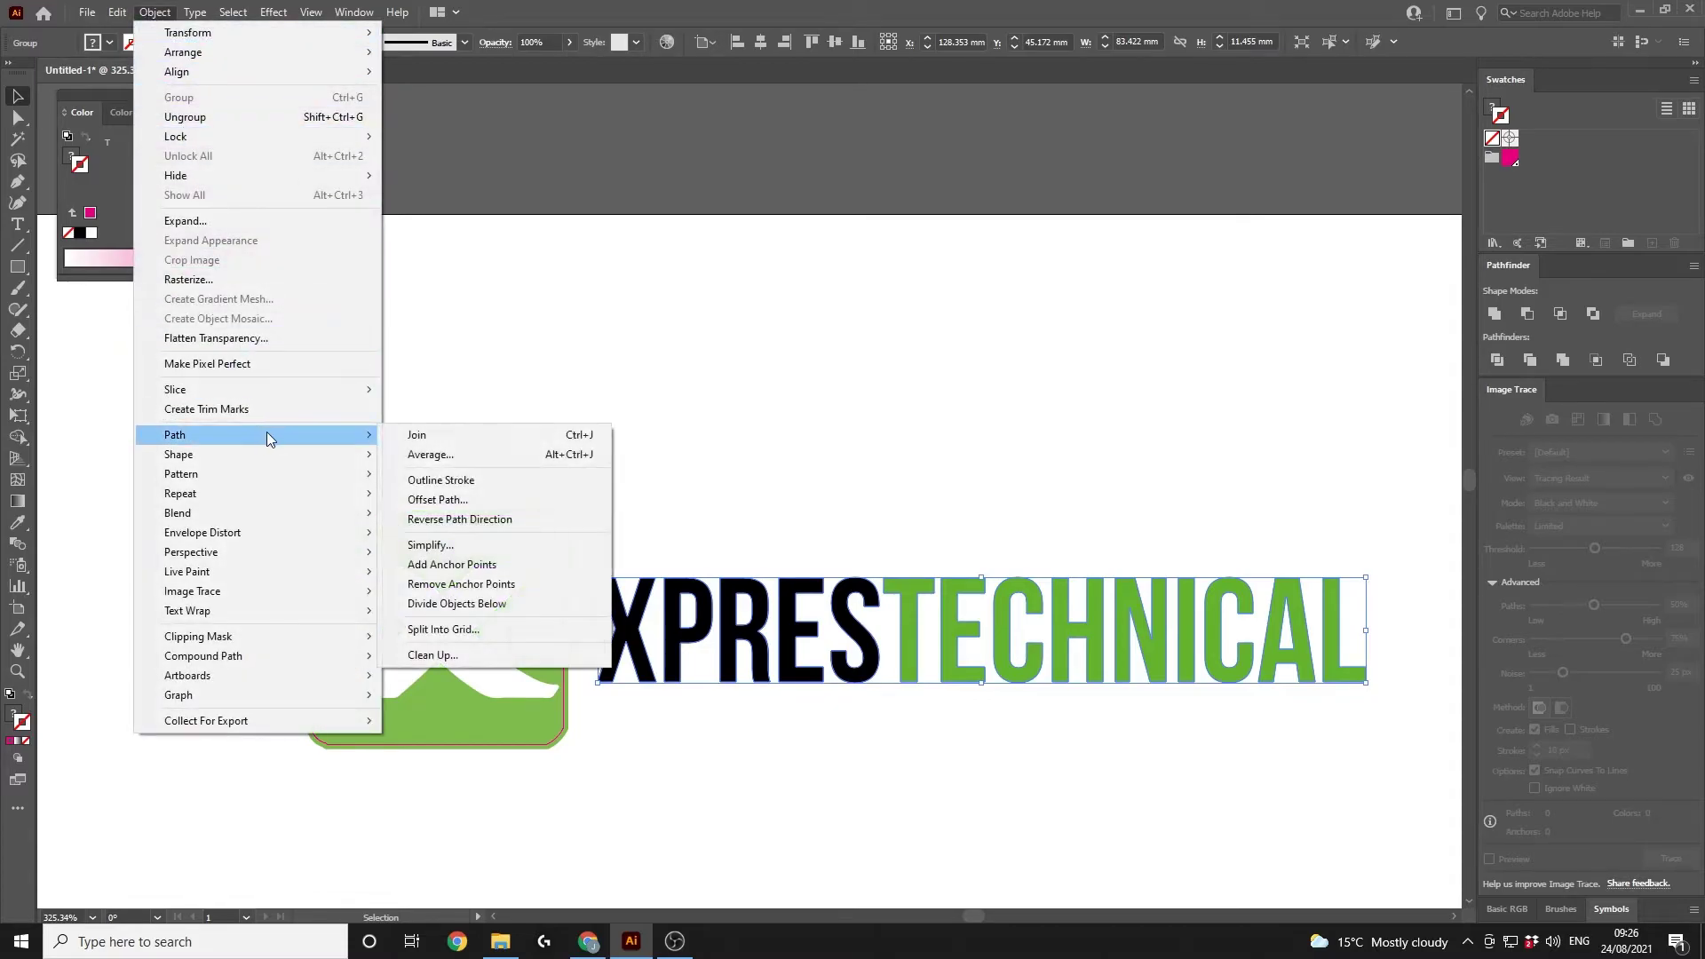
click(477, 500)
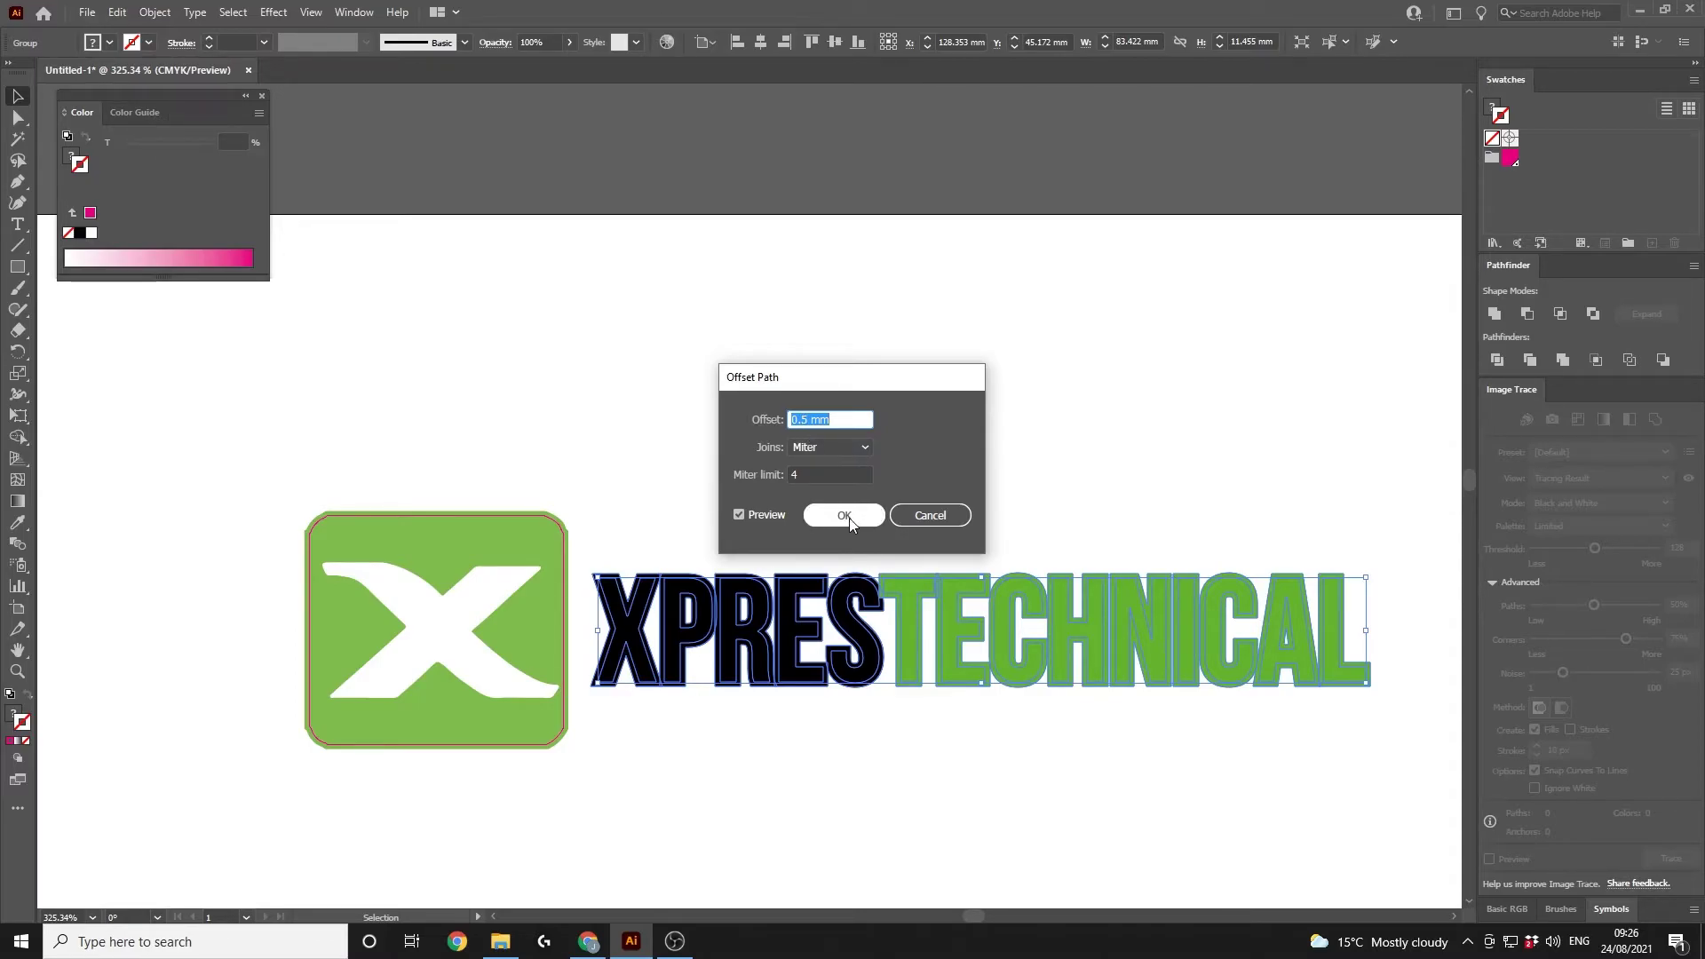
click(849, 518)
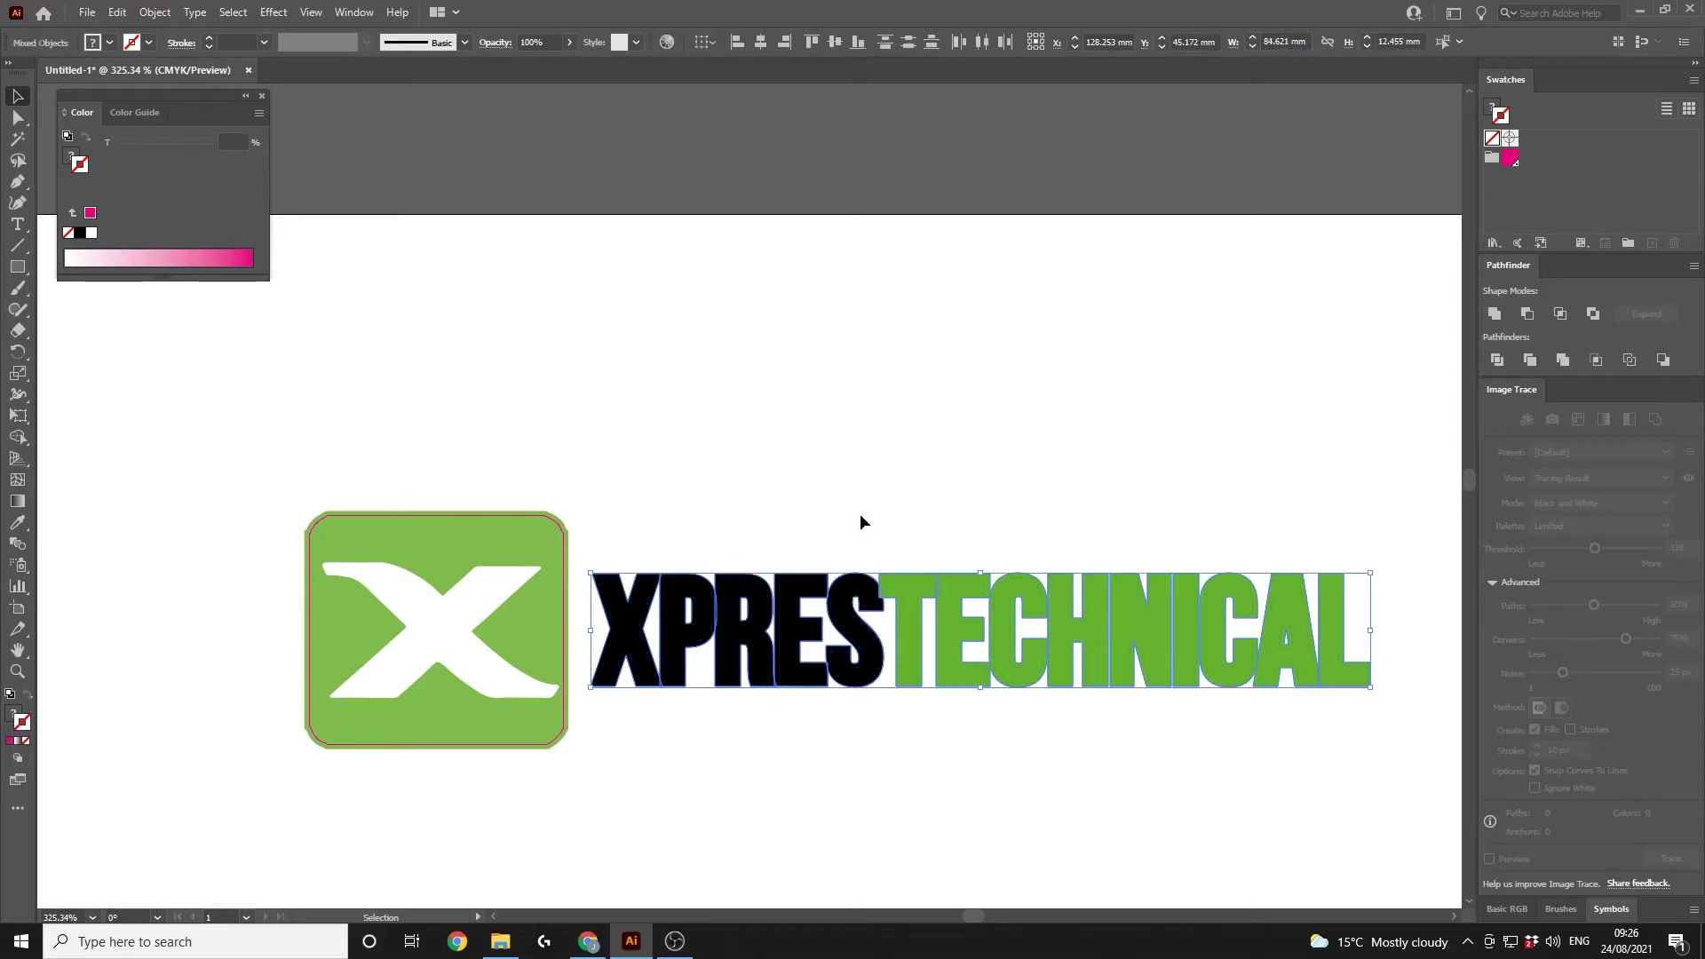
click(860, 515)
- Ungroup the lettering so the letters and their offset outlines are separate objects
click(662, 595)
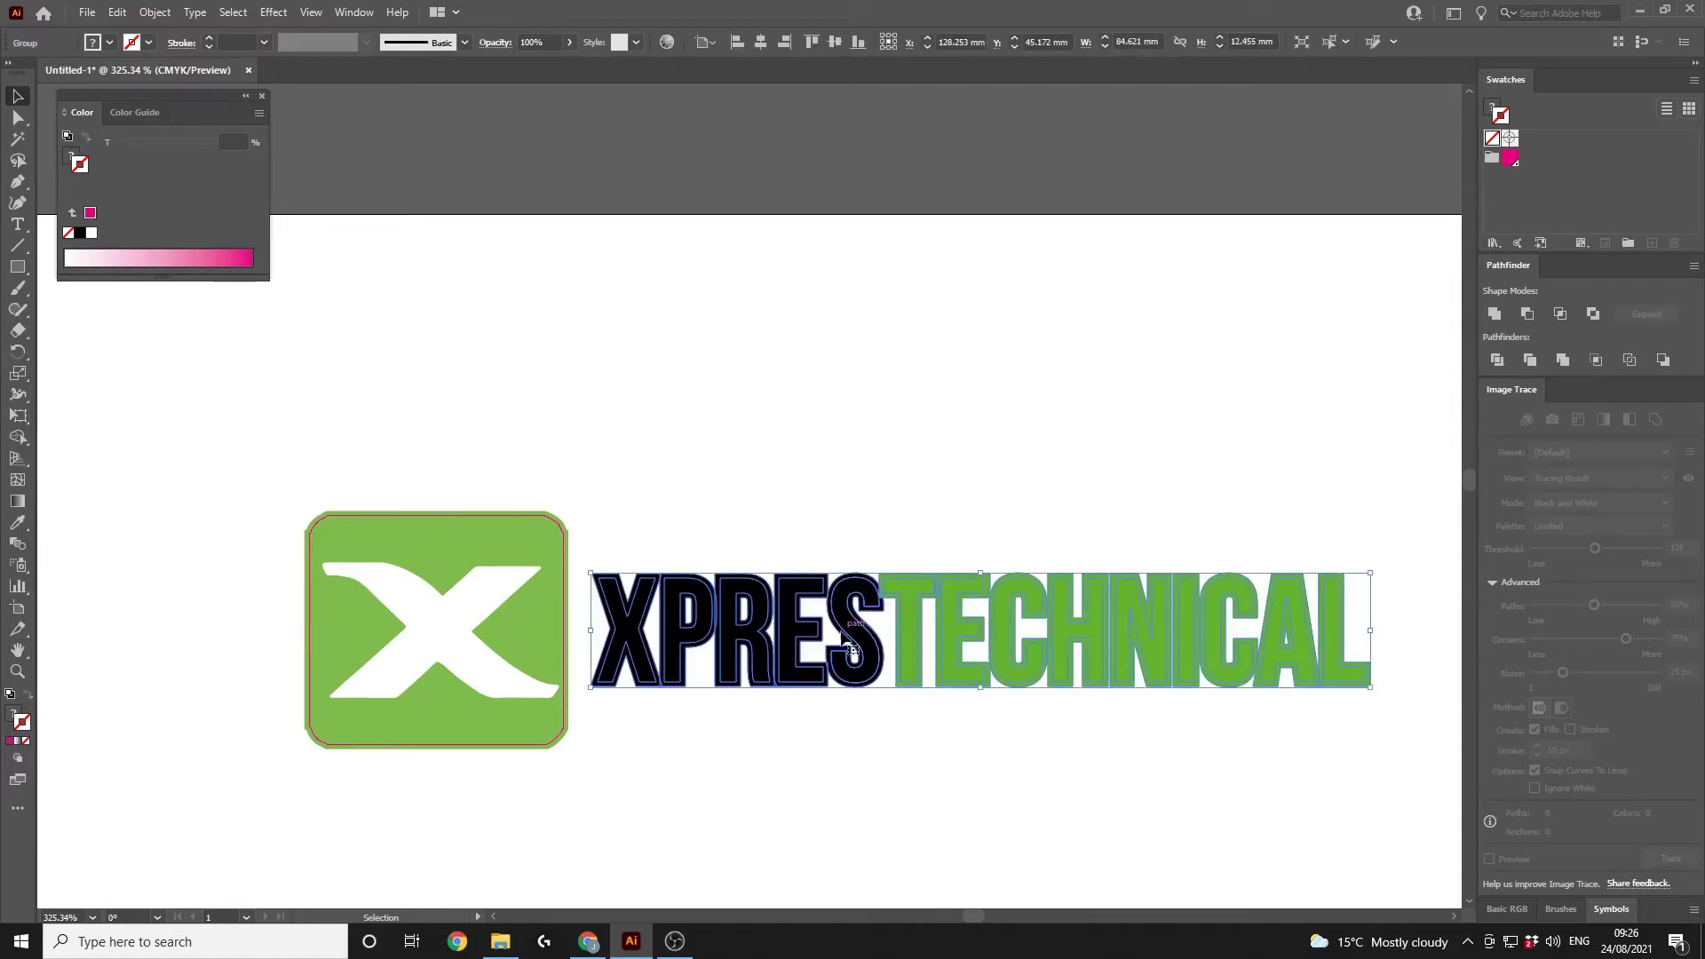
right_click(664, 604)
click(702, 459)
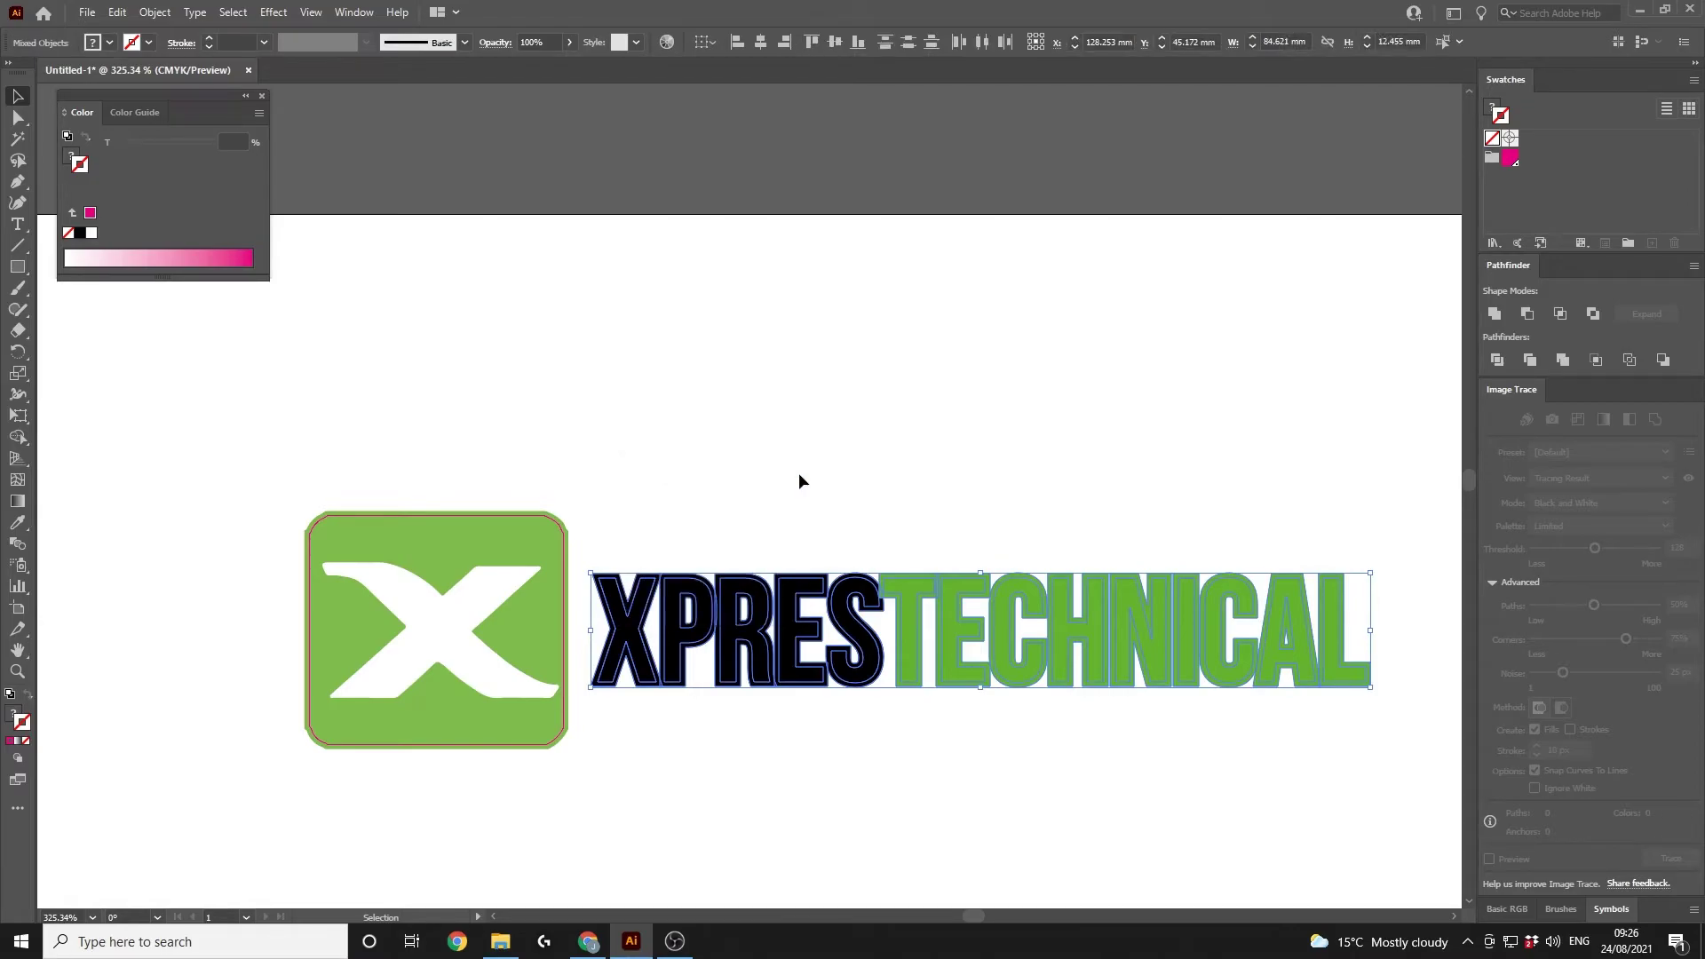
click(798, 481)
- Select the offset outlines of all fourteen letters, from X through L
click(629, 626)
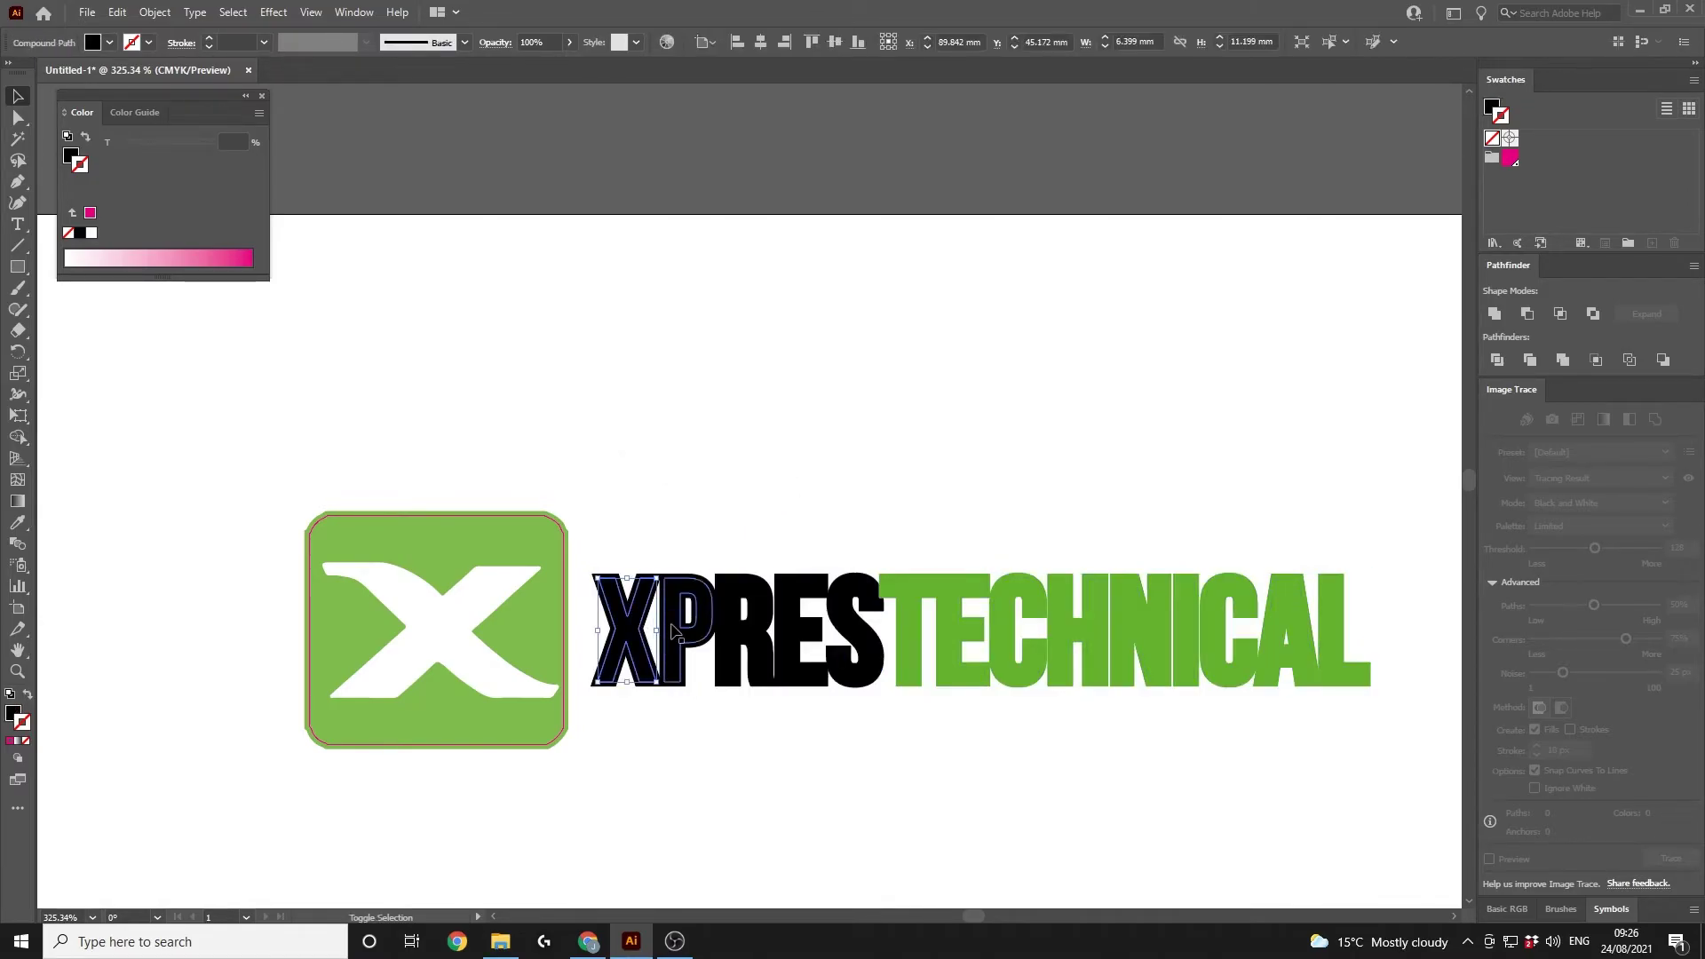
shift+click(689, 633)
shift+click(742, 633)
shift+click(800, 635)
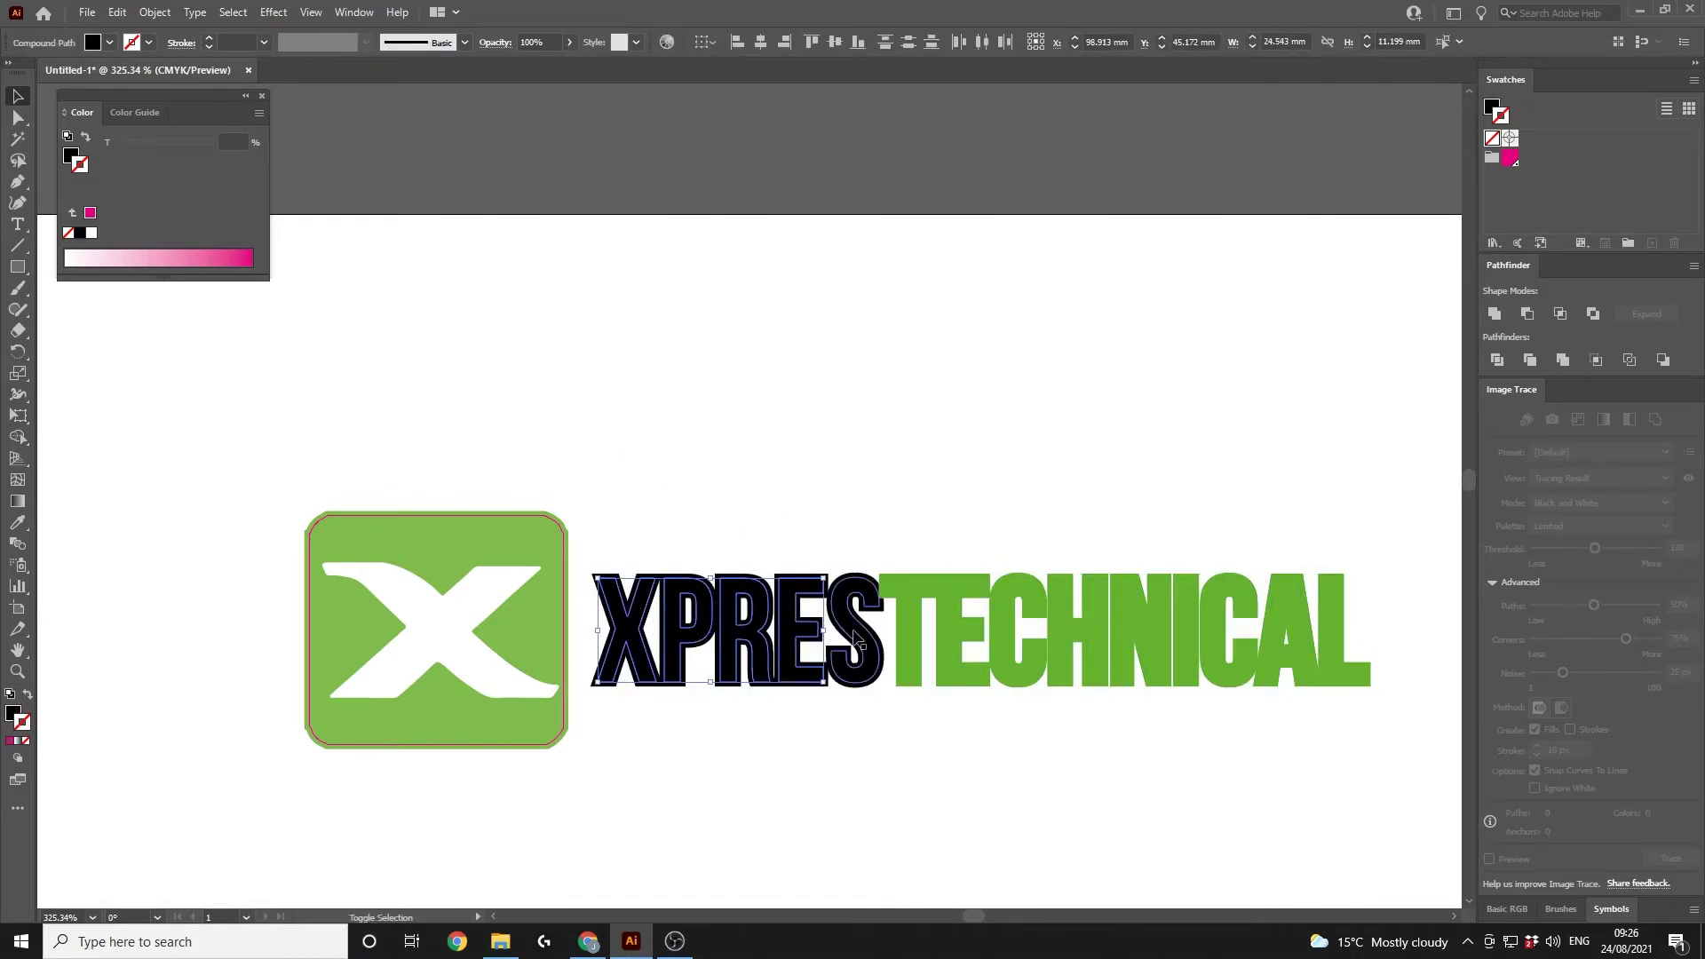
shift+click(854, 638)
shift+click(919, 635)
shift+click(959, 638)
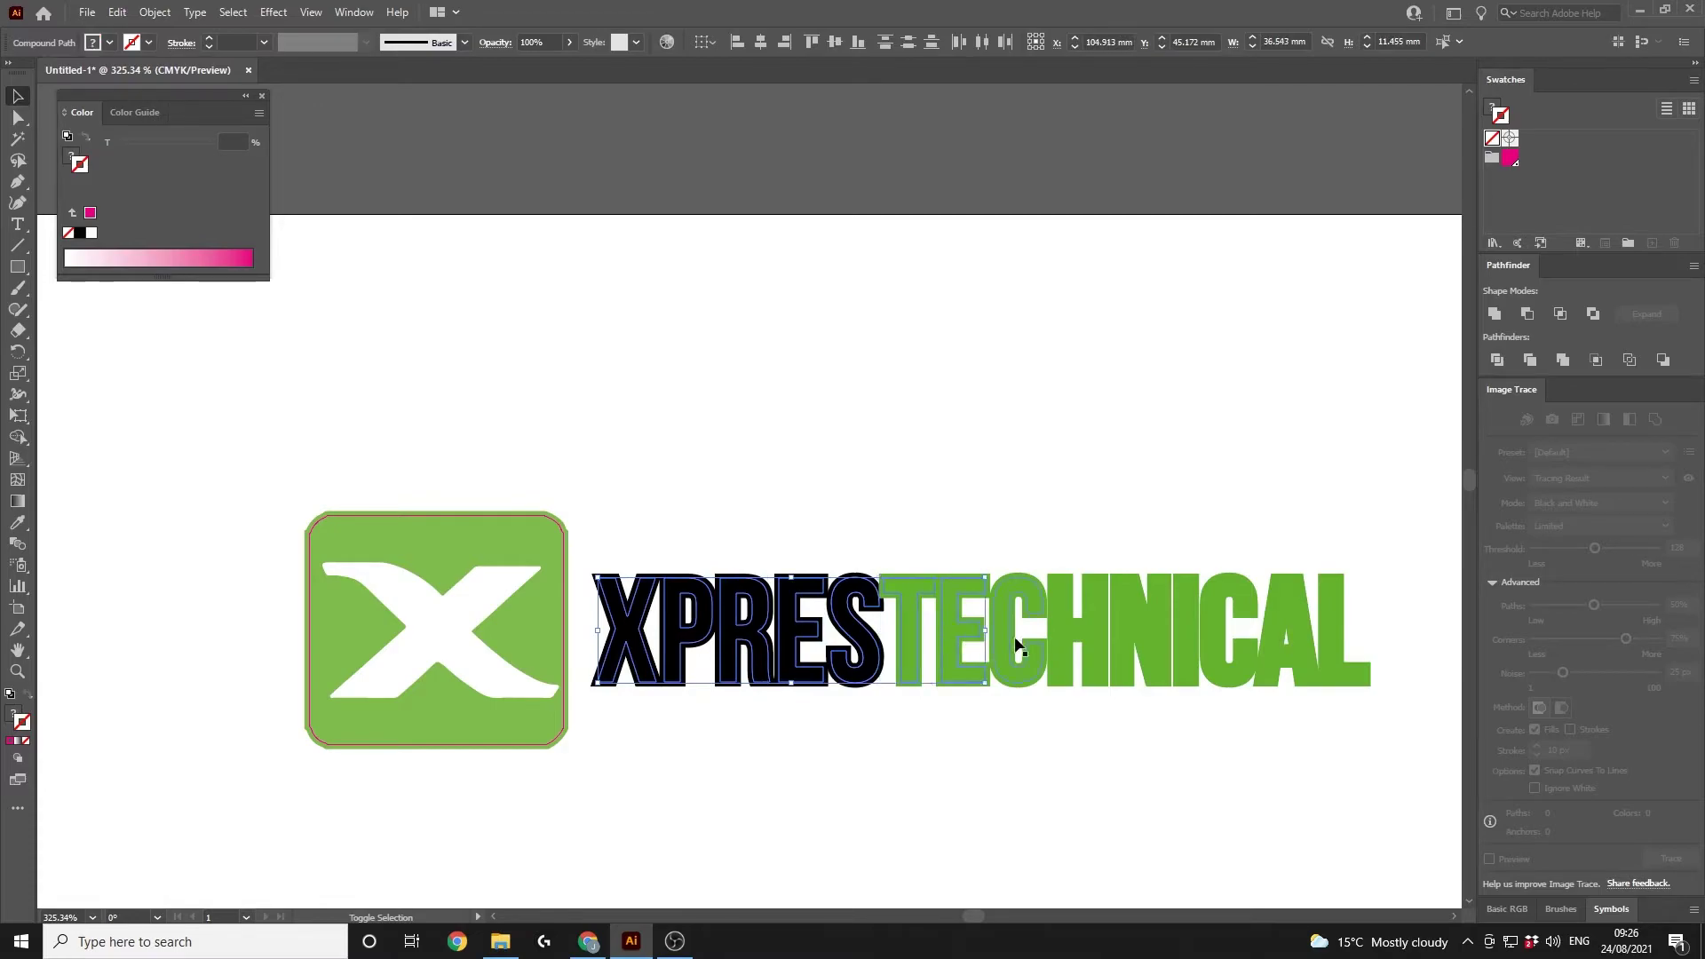
shift+click(1004, 634)
shift+click(1057, 636)
shift+click(1124, 636)
shift+click(1188, 640)
shift+click(1211, 638)
shift+click(1270, 642)
shift+click(1329, 632)
click(18, 671)
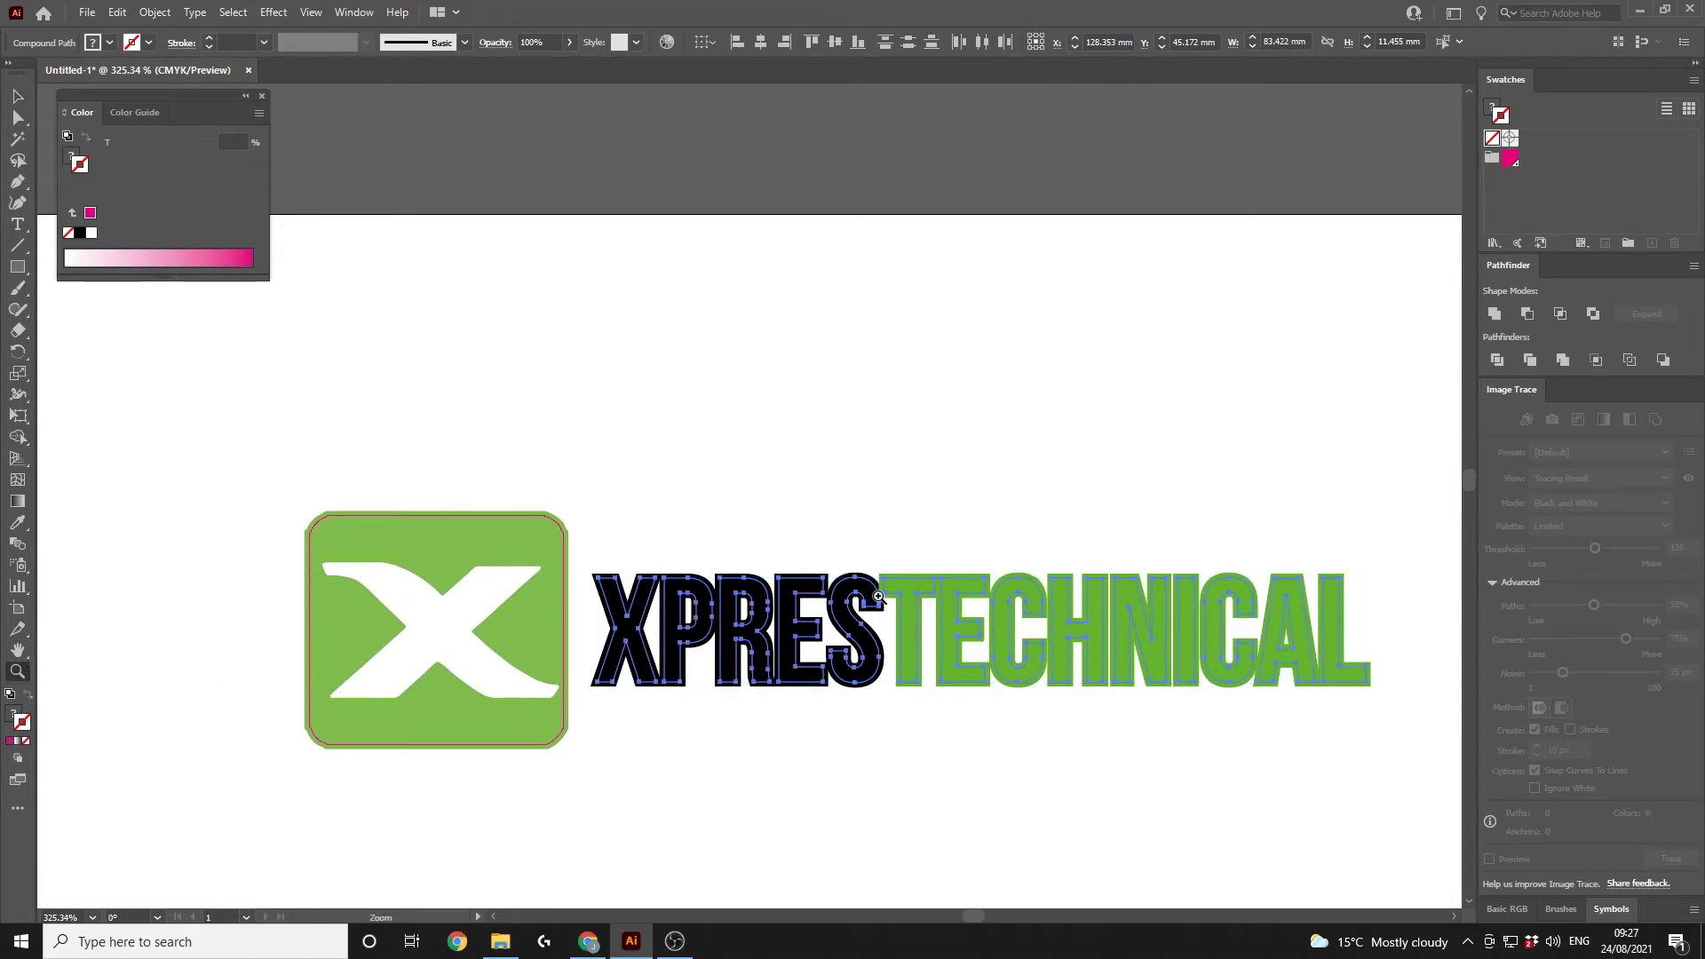
drag(888, 600, 1357, 640)
drag(1134, 636, 894, 627)
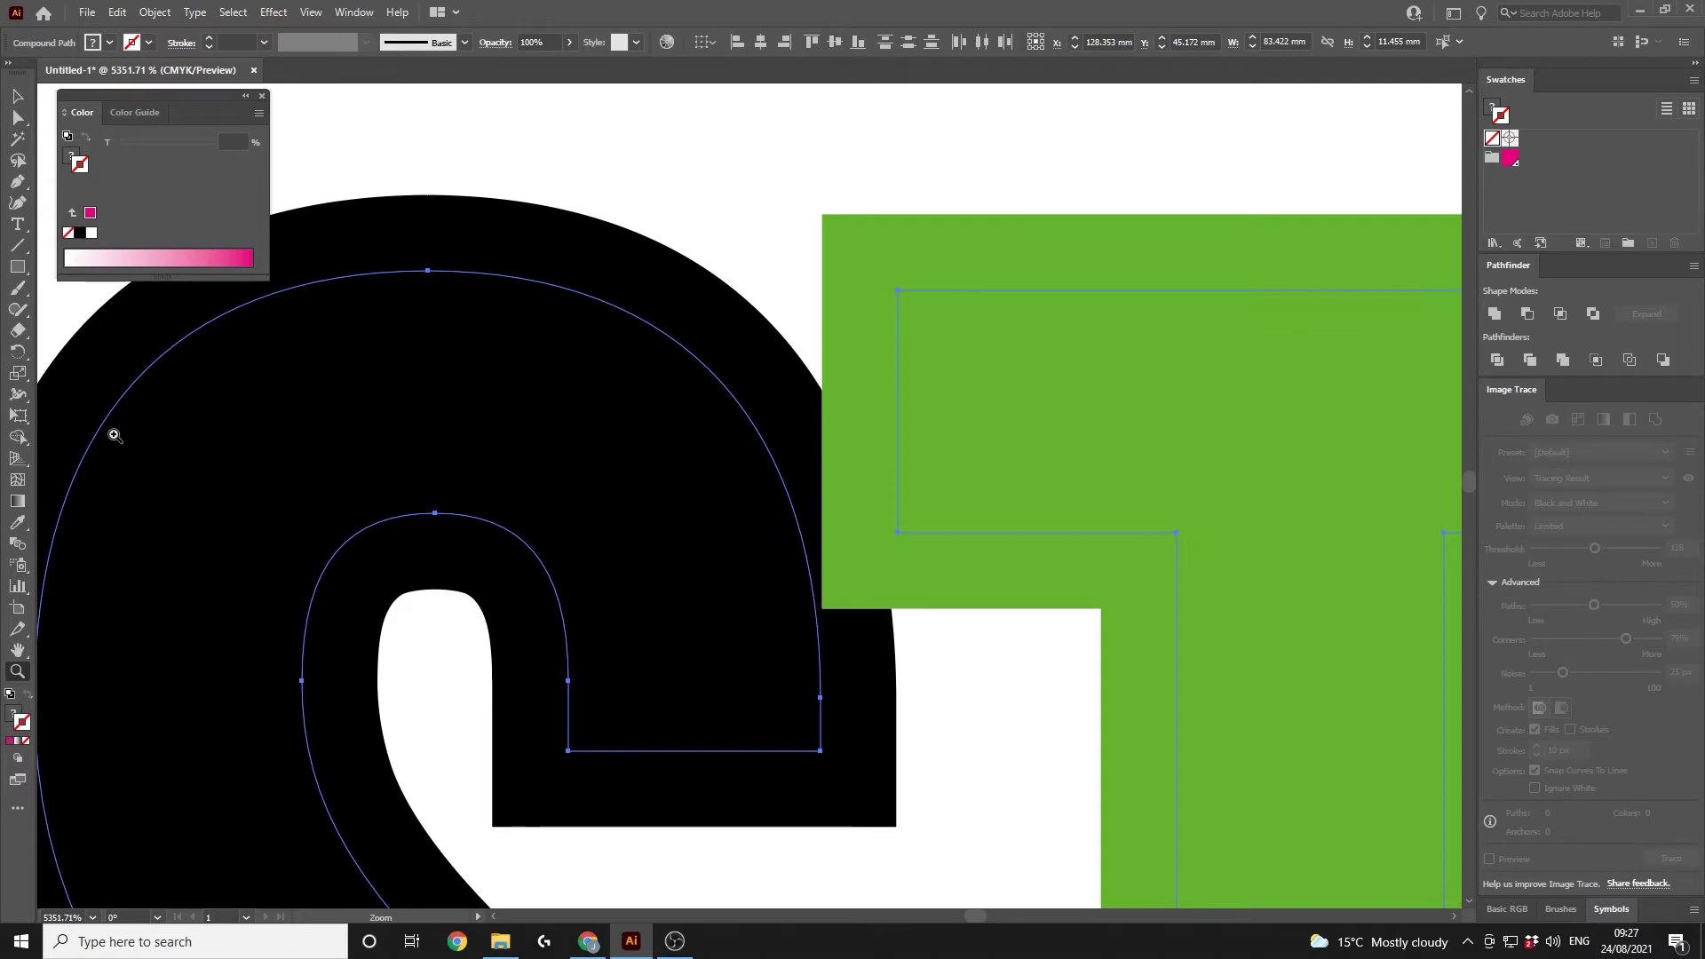
scroll(1058, 708, down, 6)
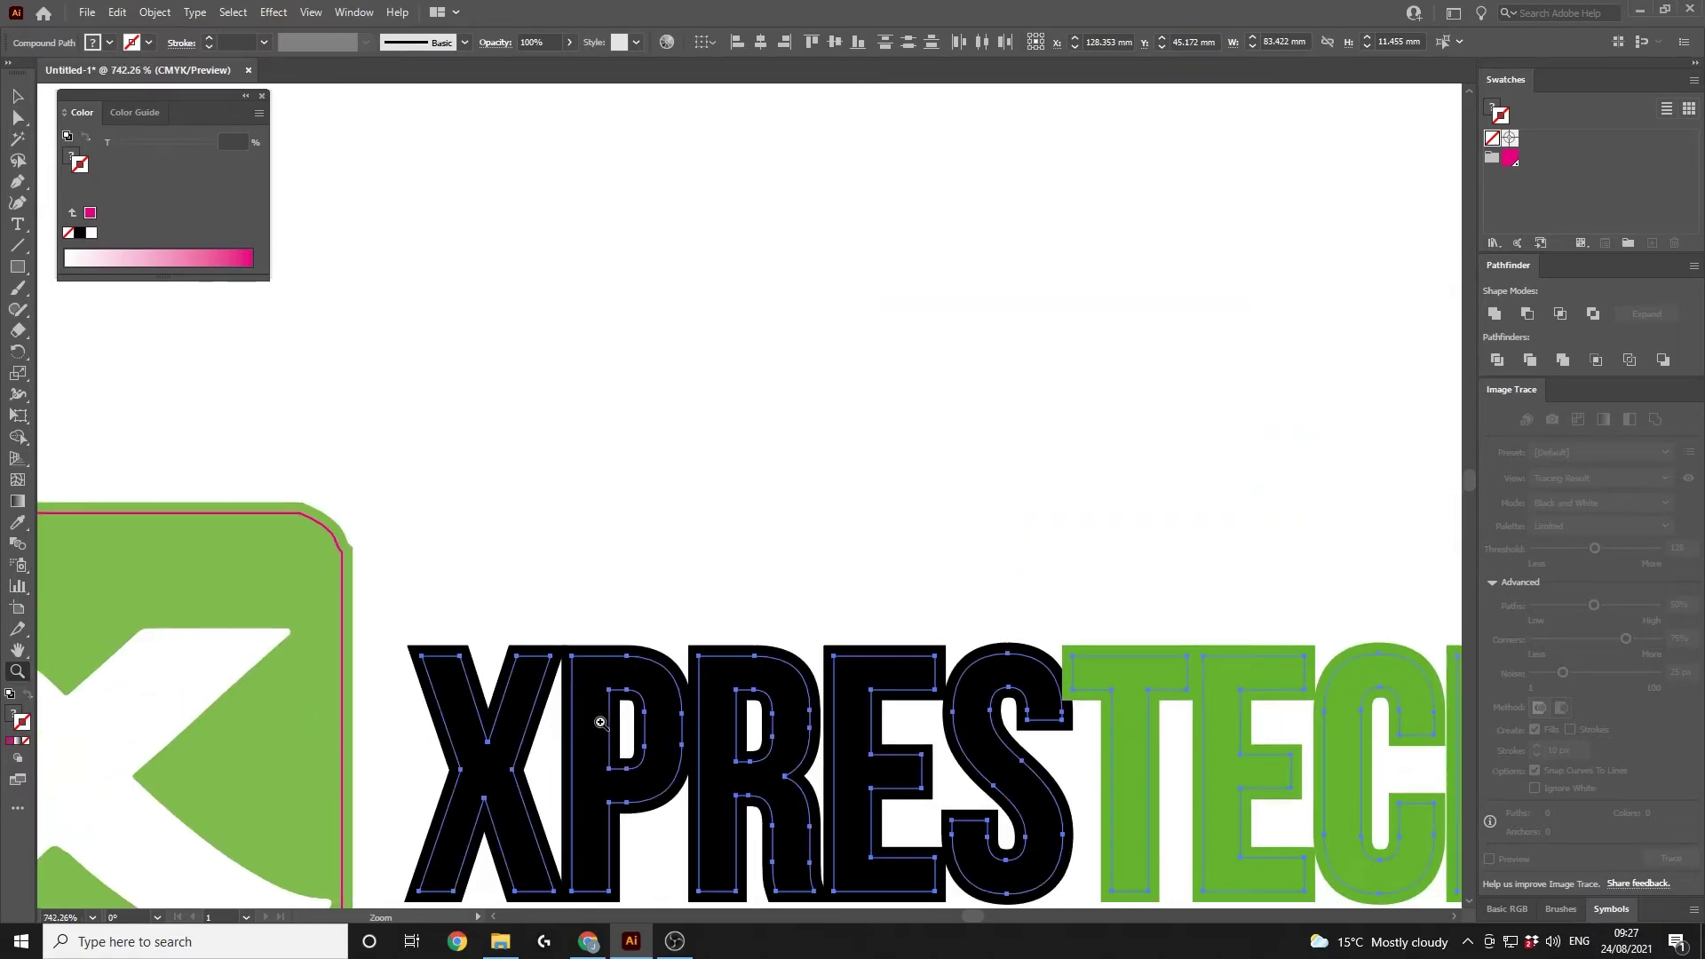
scroll(1123, 711, down, 3)
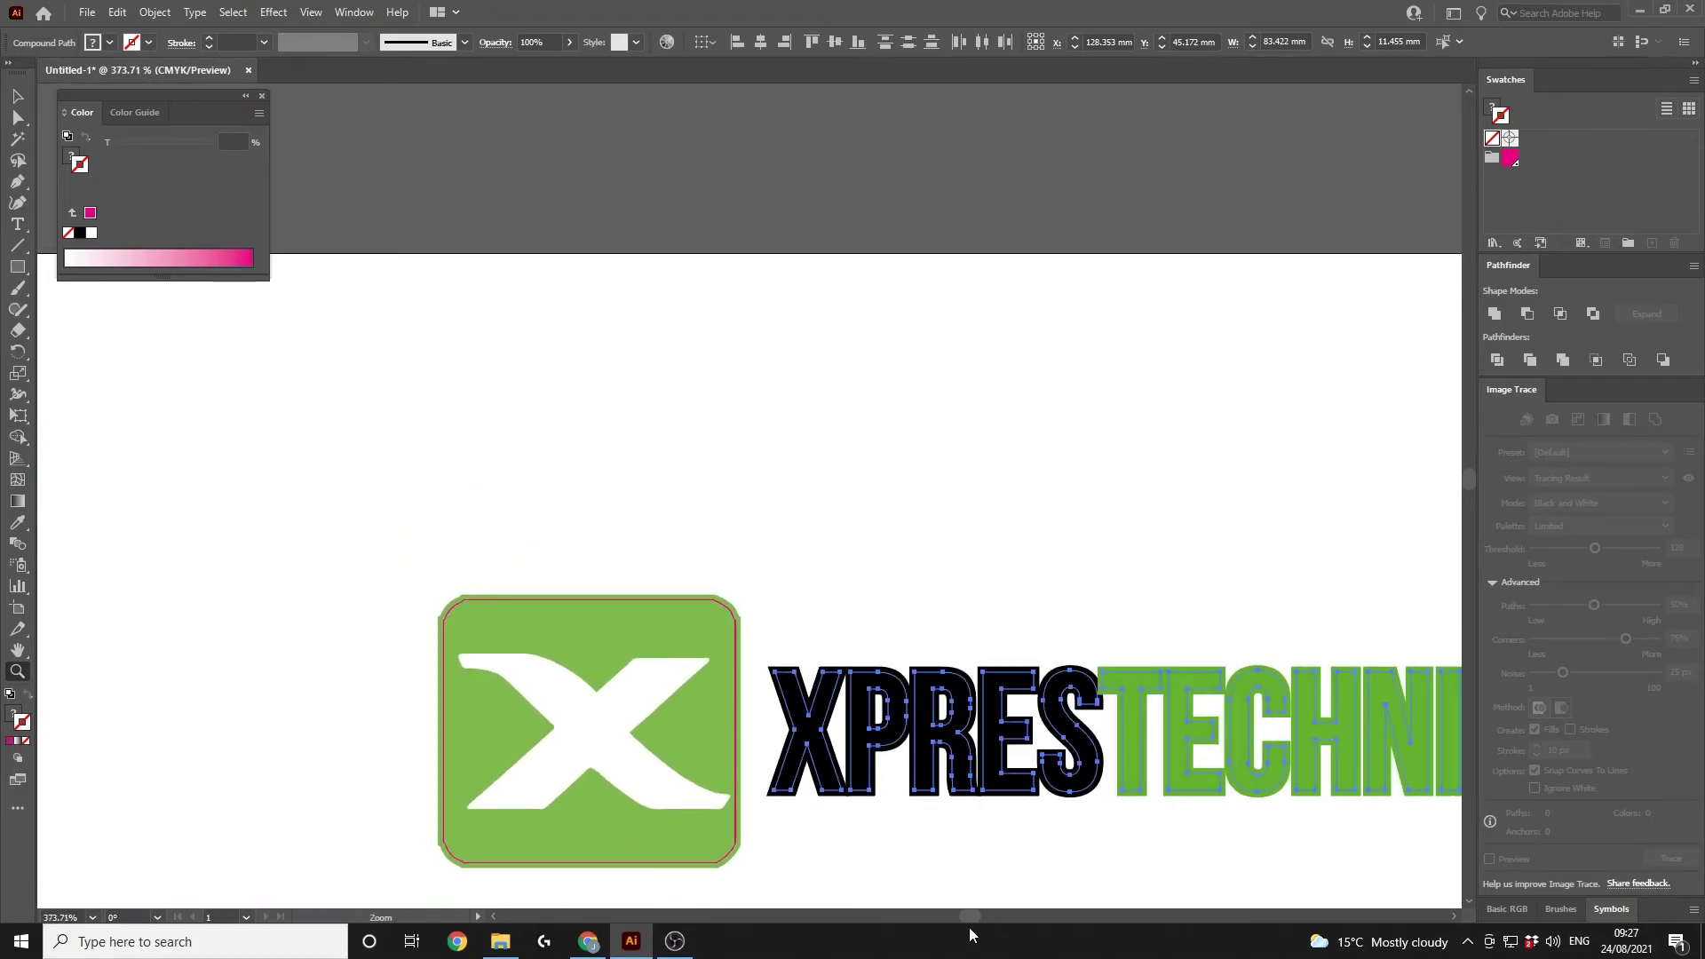
drag(969, 917, 977, 913)
scroll(945, 819, down, 1)
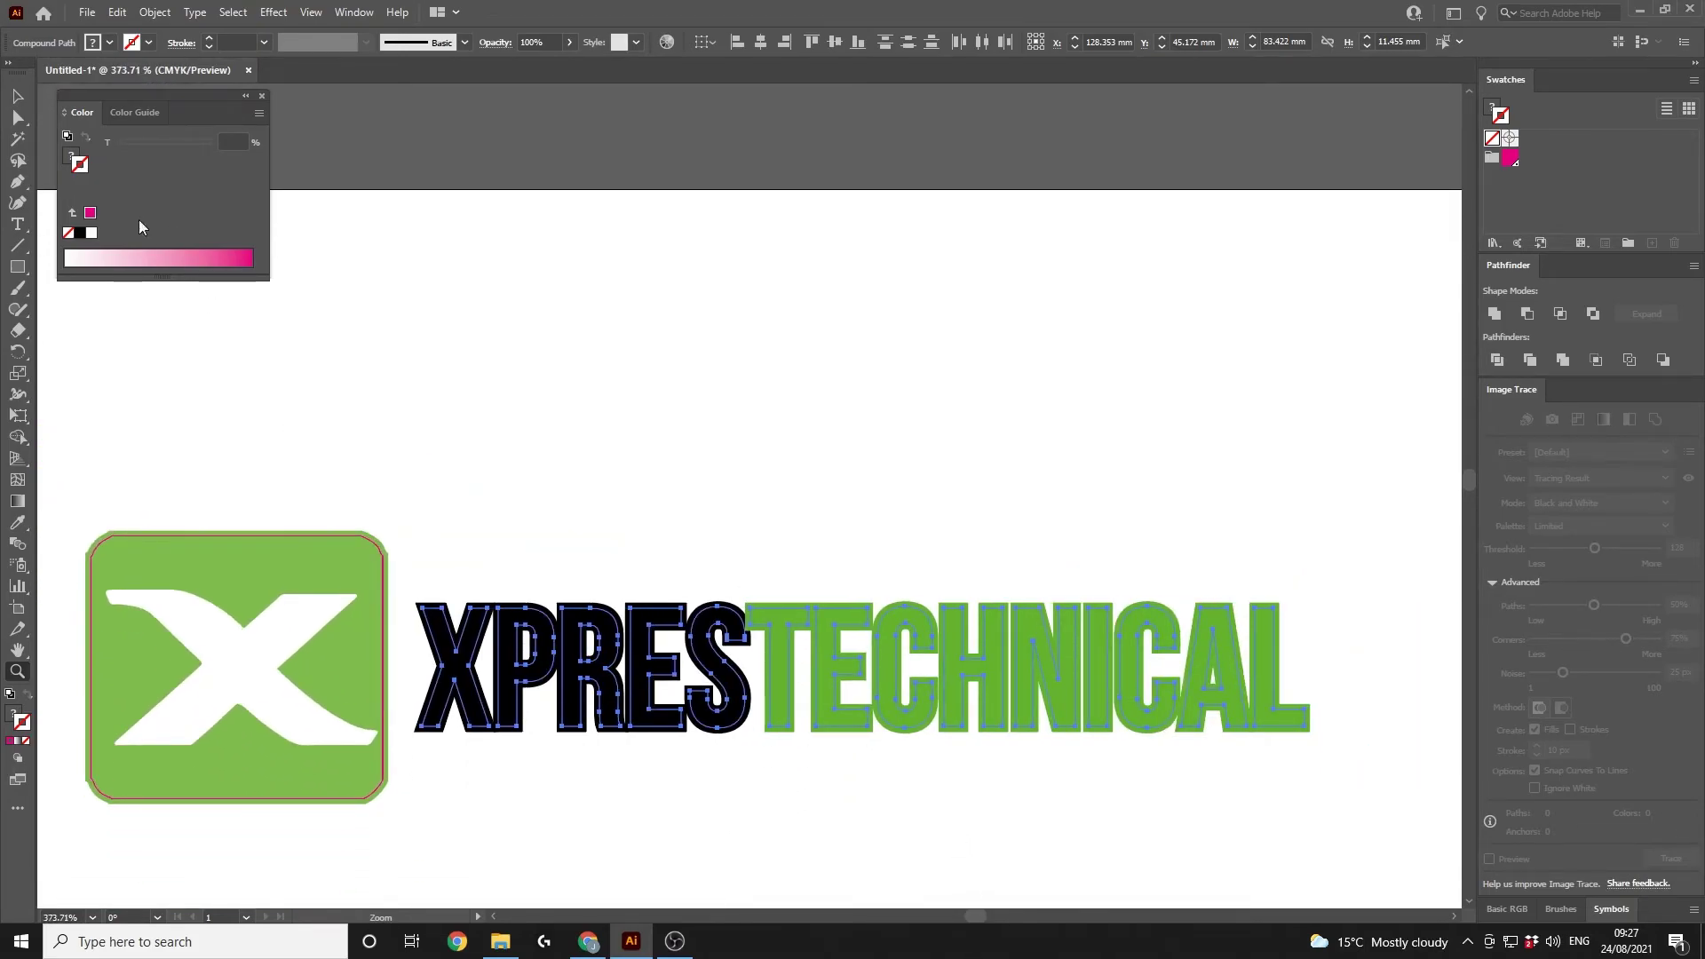
click(16, 96)
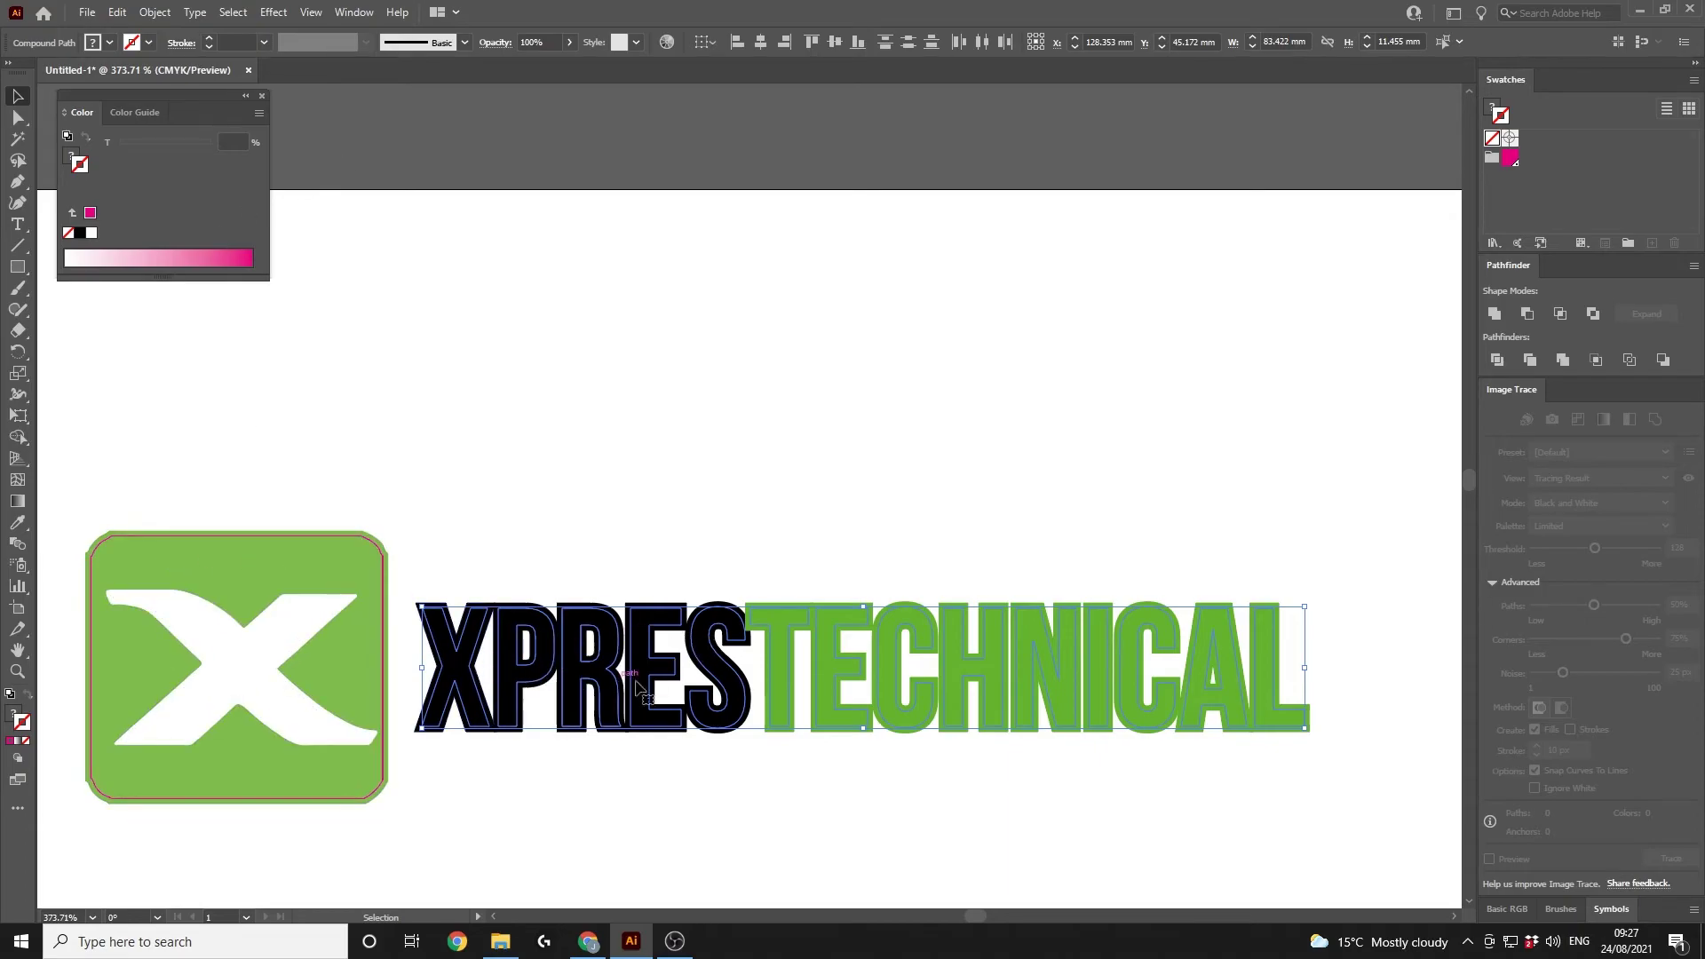
- Stroke the selected letter outlines with CutContour at 0.1 mm, then deselect to review
click(1511, 159)
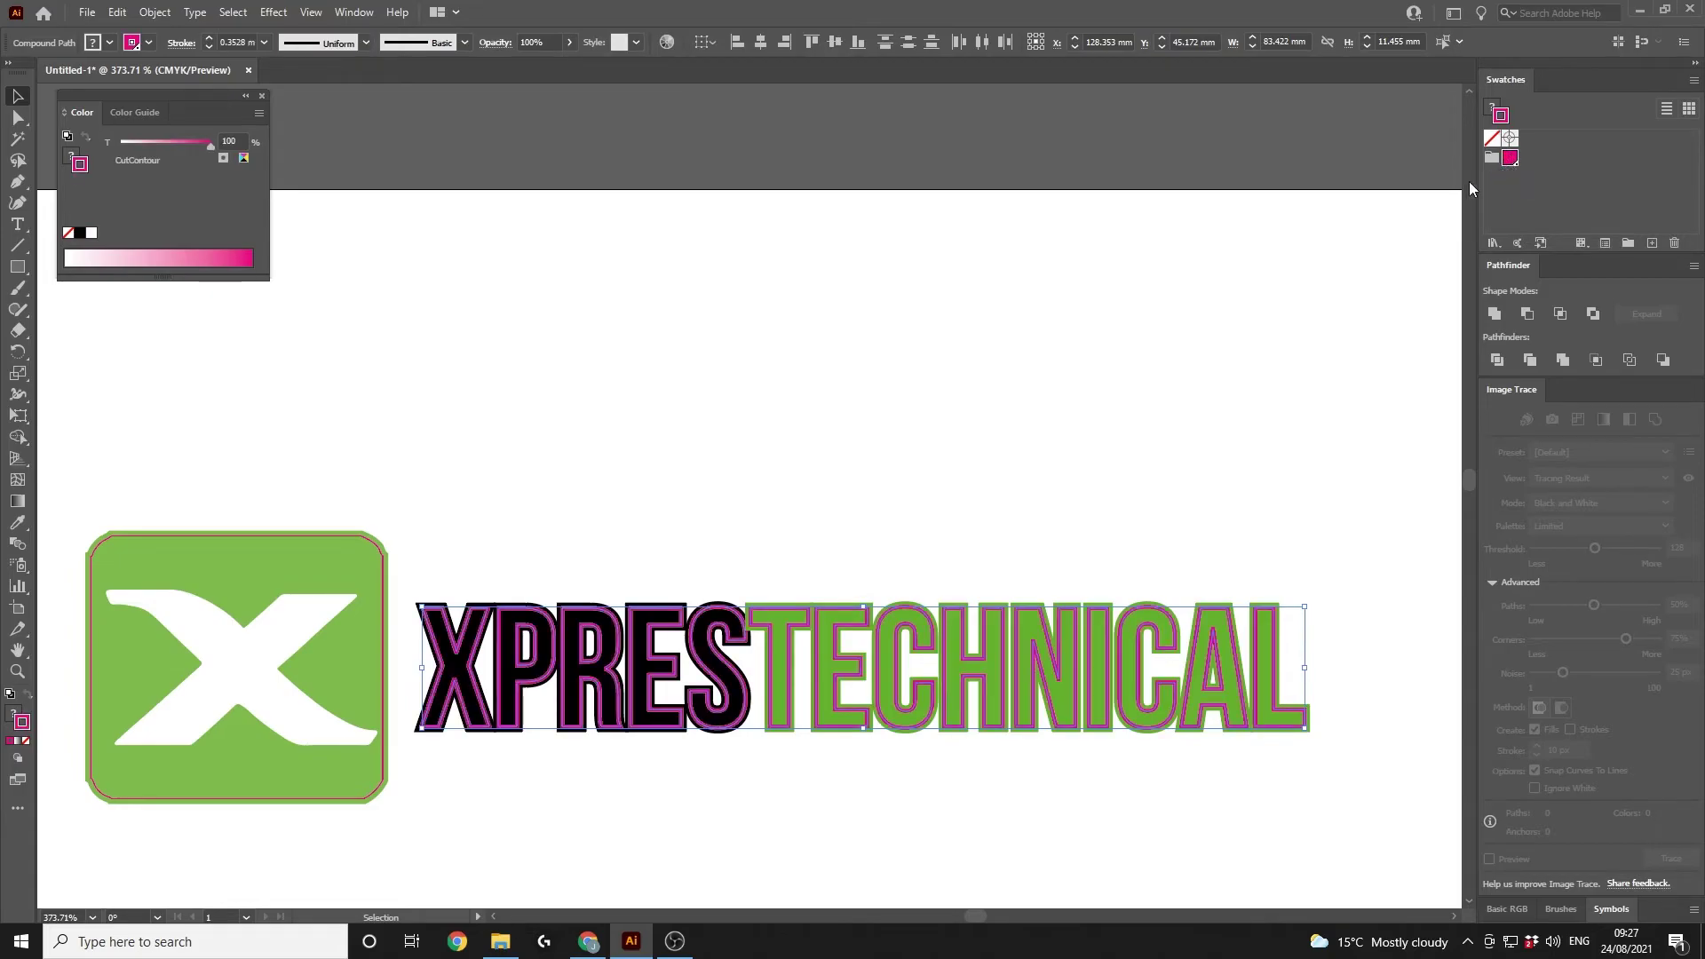
click(265, 42)
click(284, 62)
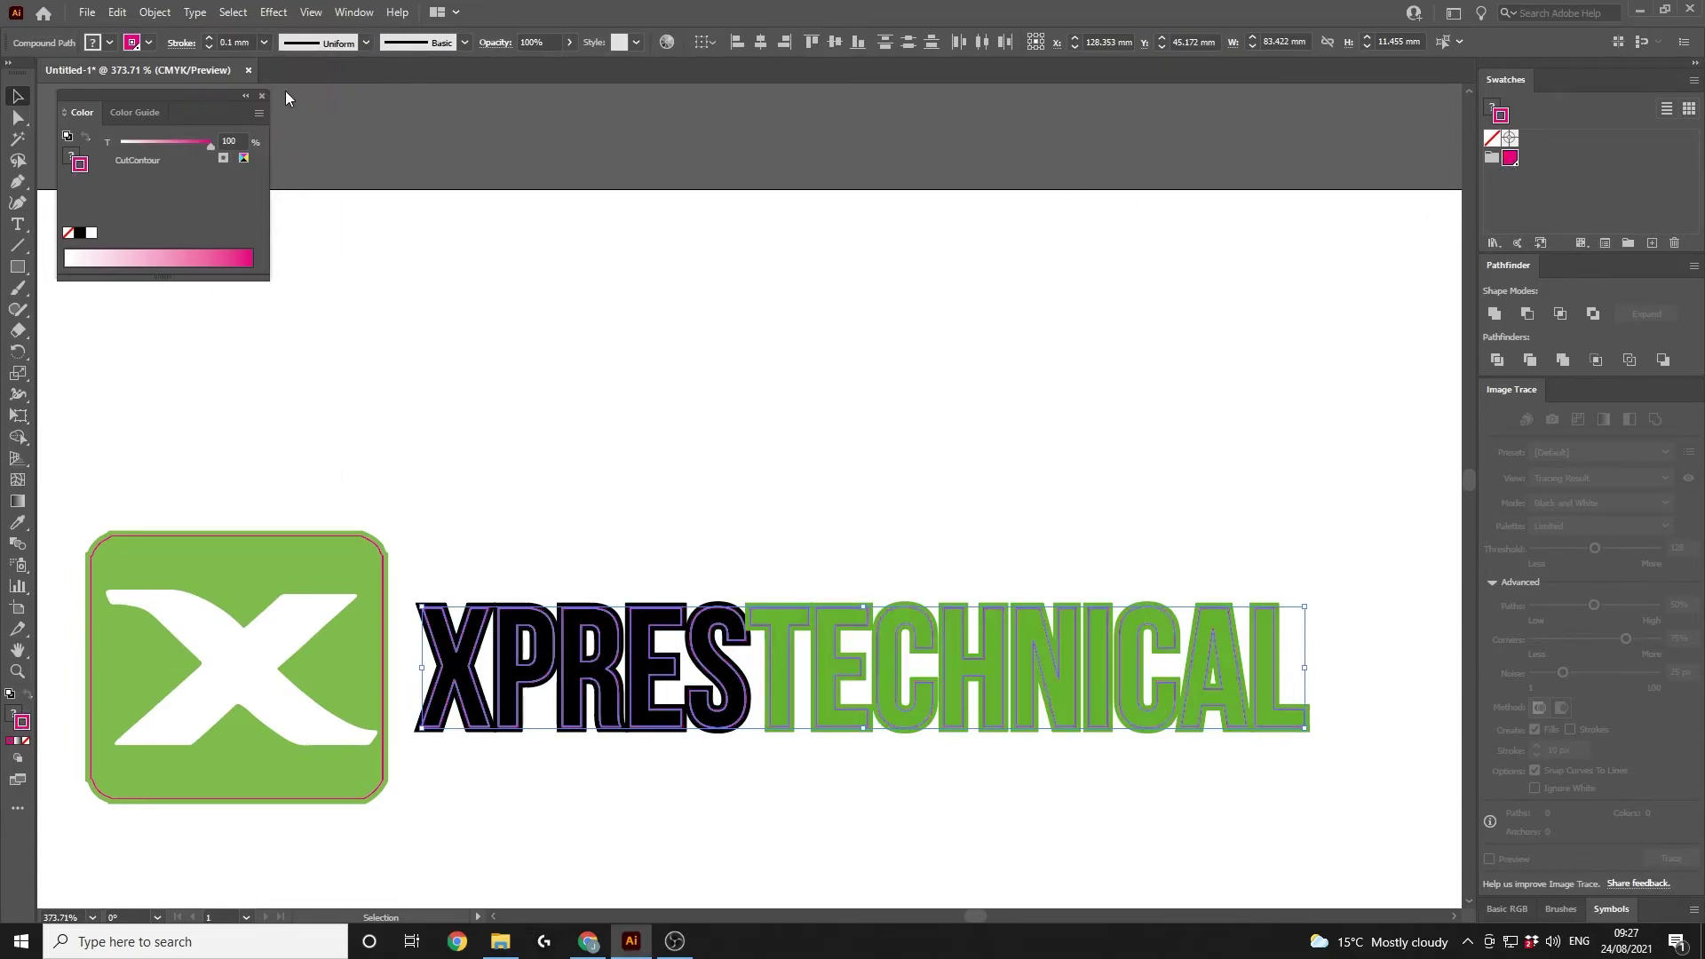
scroll(403, 344, down, 2)
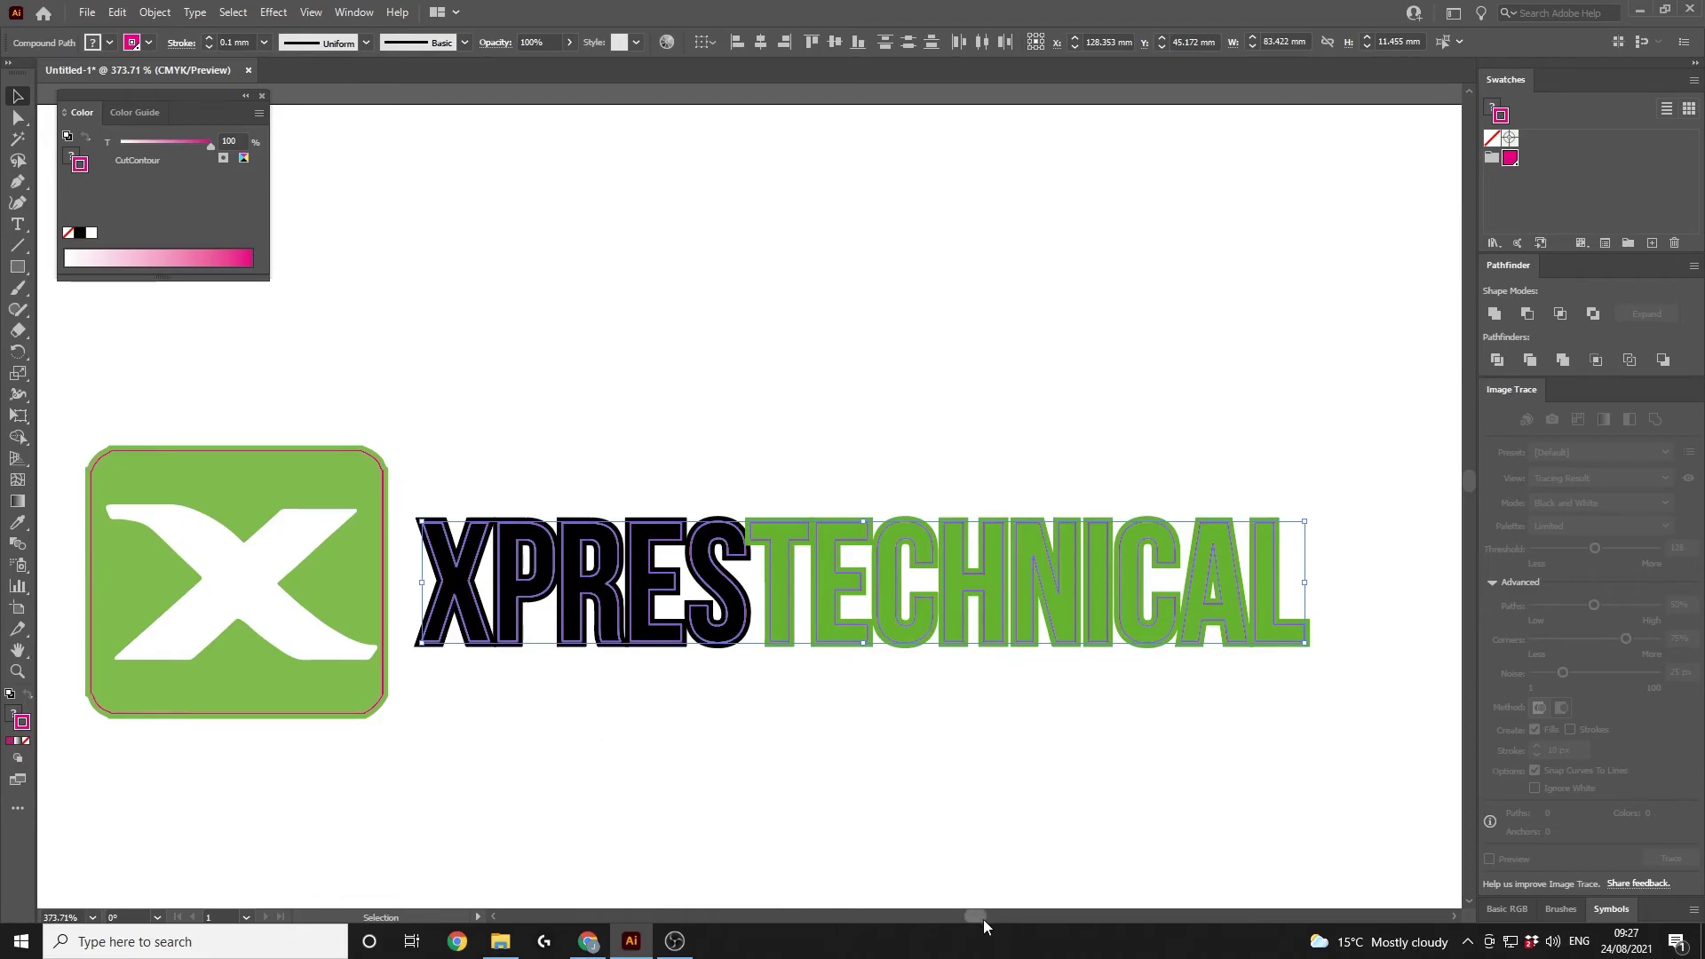
drag(983, 918, 977, 919)
click(968, 822)
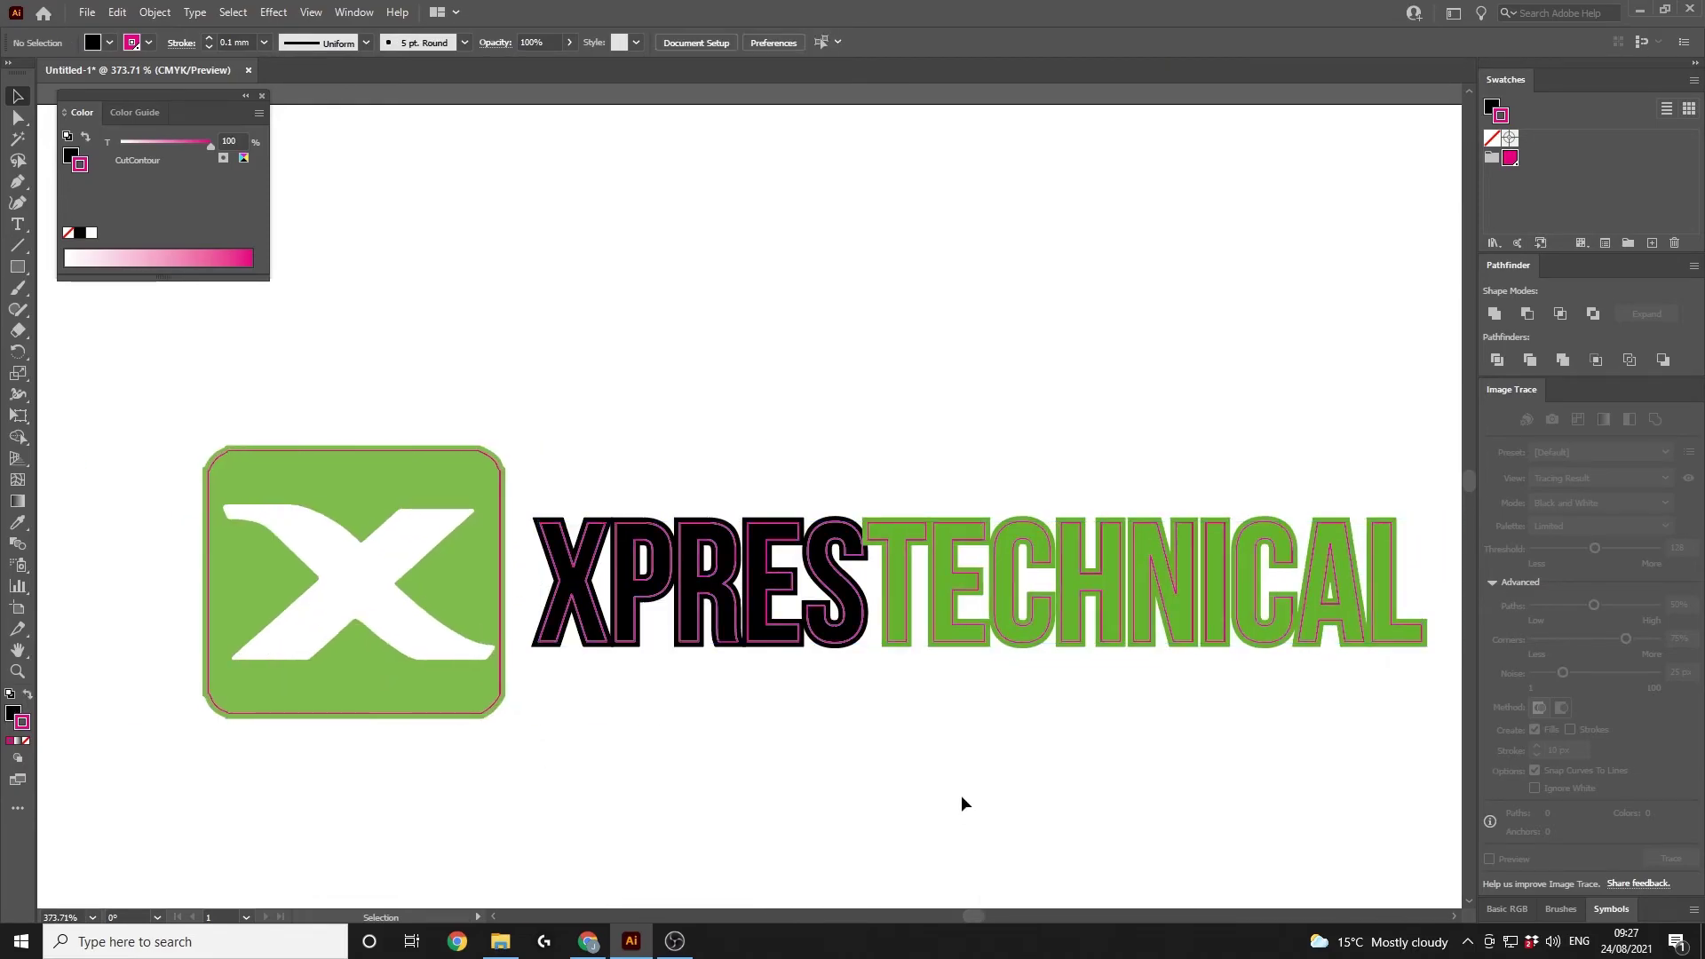